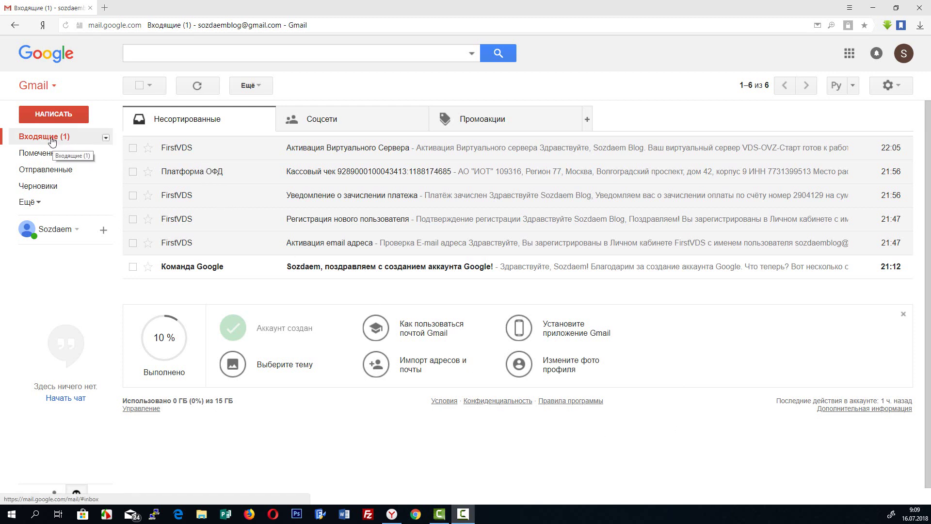
Open the FirstVDS server activation email and review the server's parameters and operating system.
left_click(329, 147)
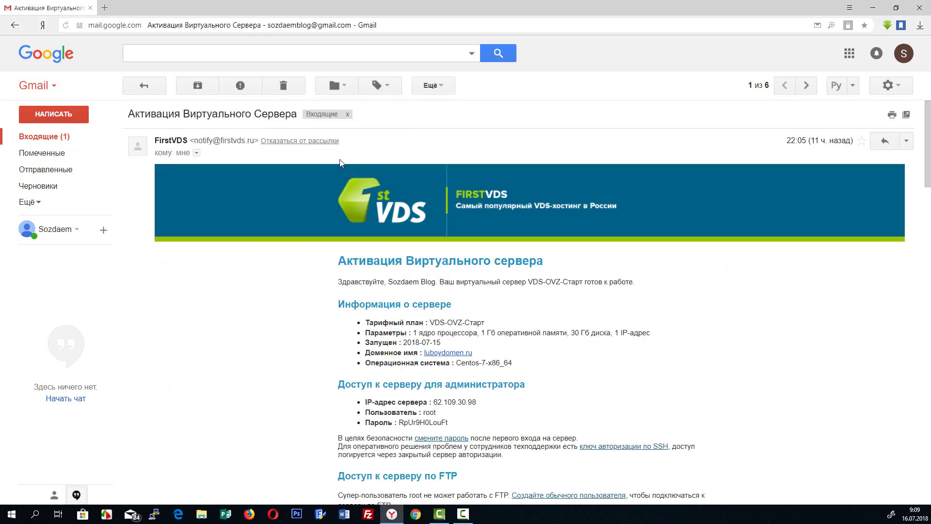
scroll(252, 299, "down", 2)
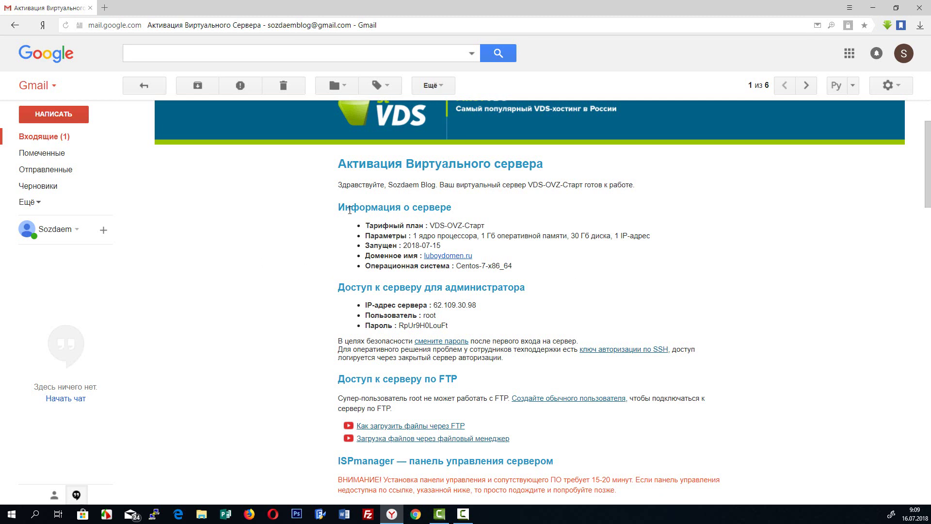
left_click_drag(339, 208, 473, 236)
left_click(578, 275)
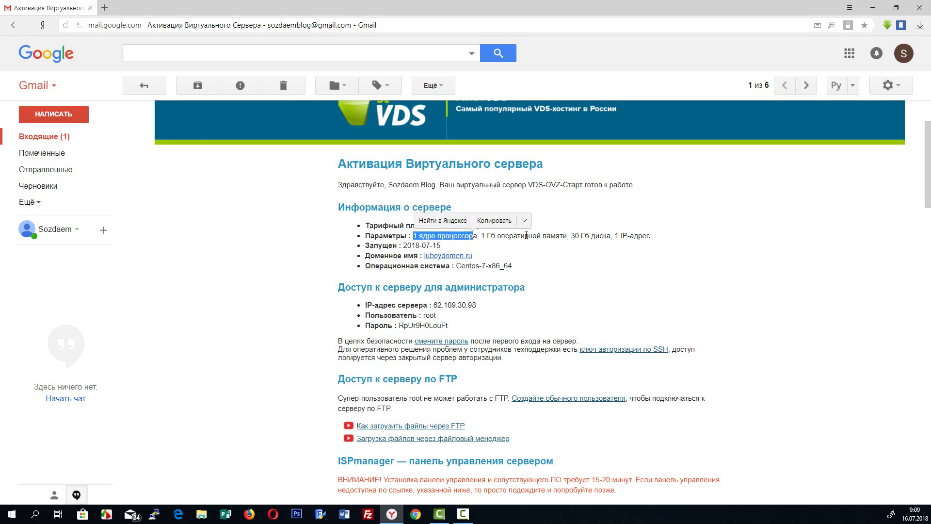
left_click(525, 238)
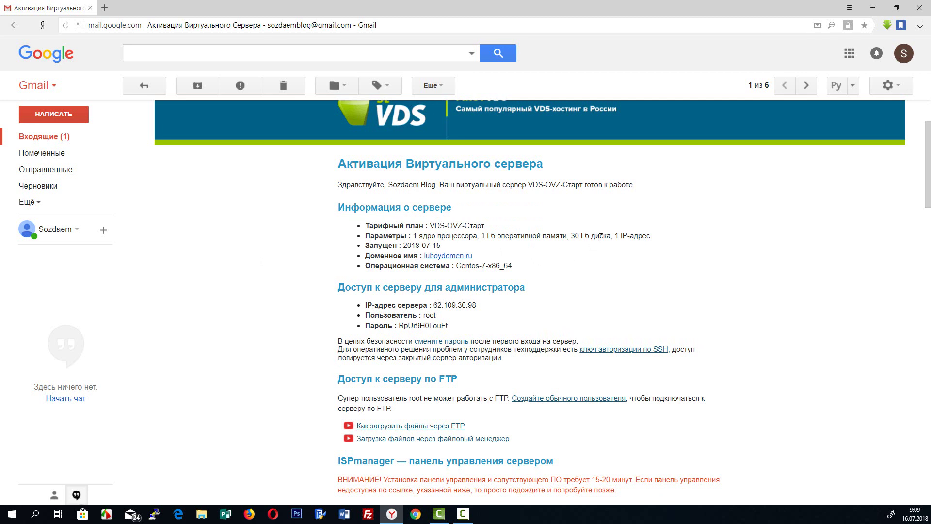
left_click_drag(601, 237, 573, 235)
left_click(598, 270)
left_click_drag(596, 270, 456, 265)
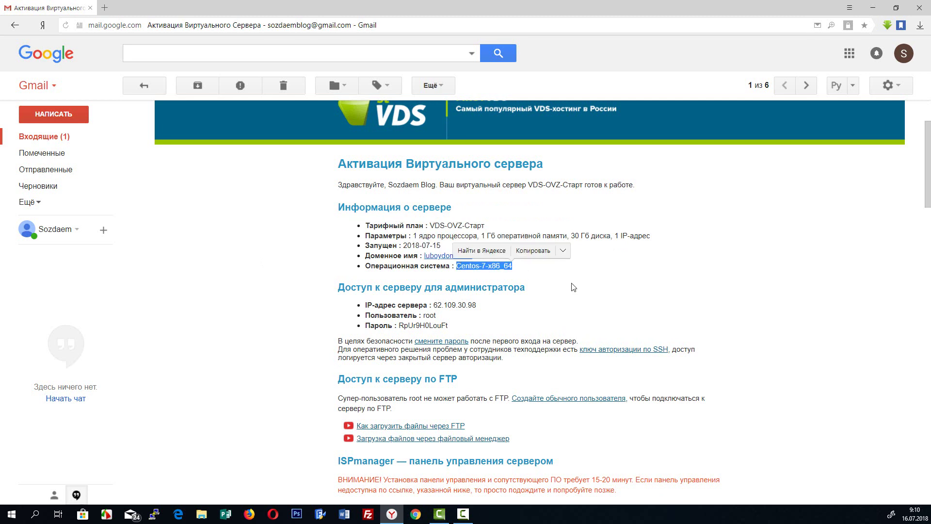
Review the administrator access section of the email, including the server's IP address, user and password.
scroll(575, 293, "down", 1)
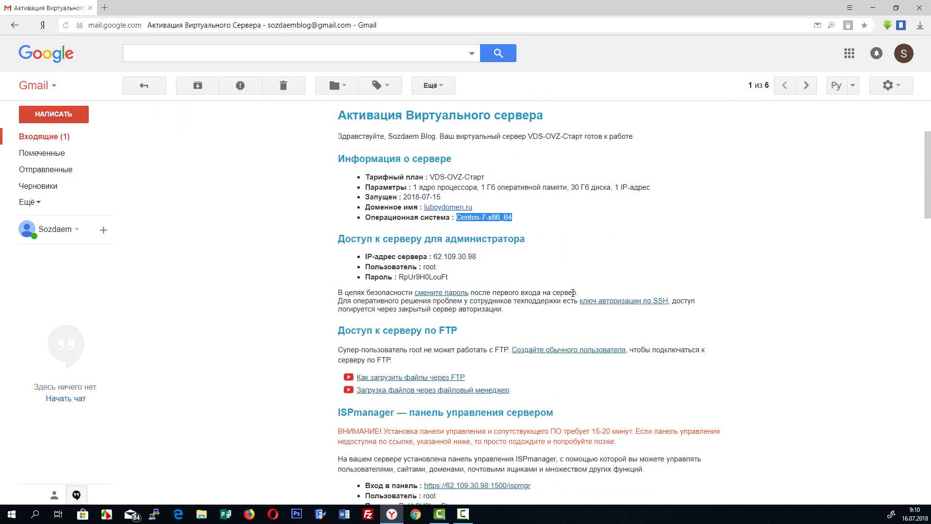
left_click_drag(340, 238, 554, 242)
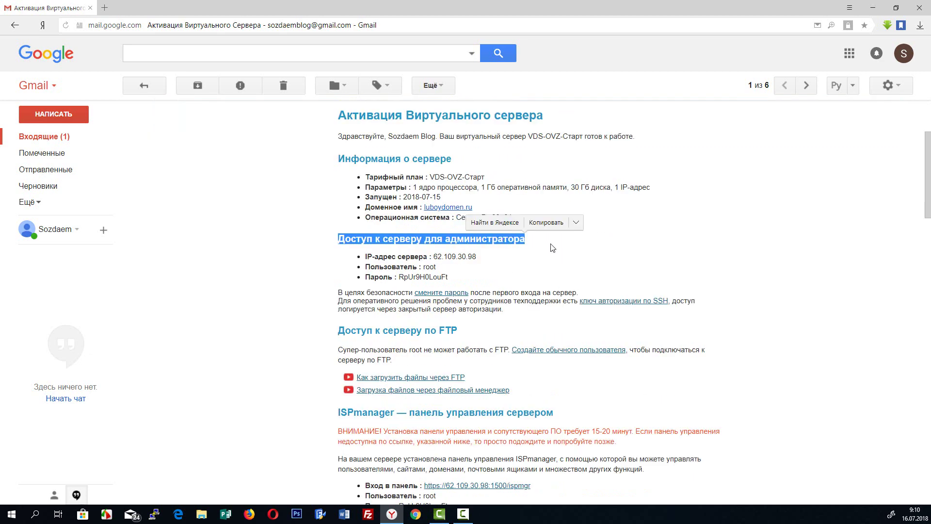
left_click(490, 241)
left_click_drag(476, 256, 434, 256)
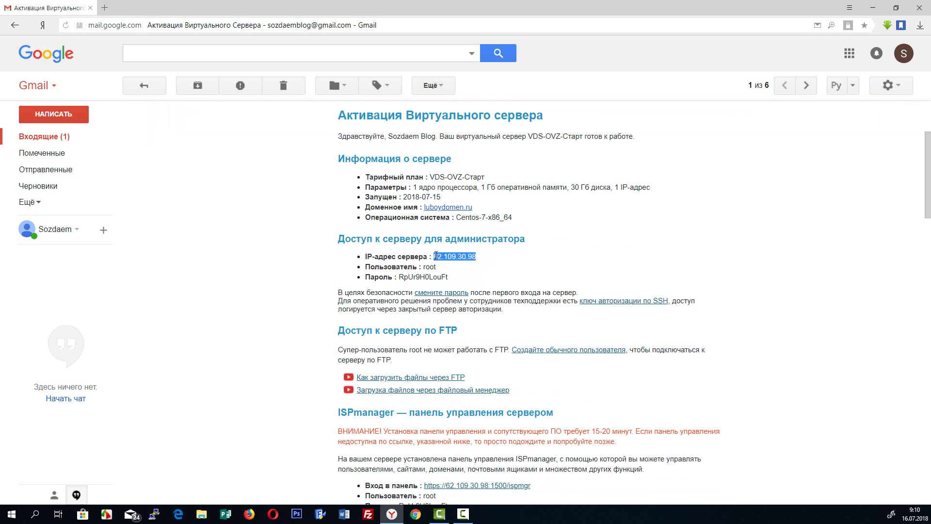
left_click(477, 279)
triple_click(421, 280)
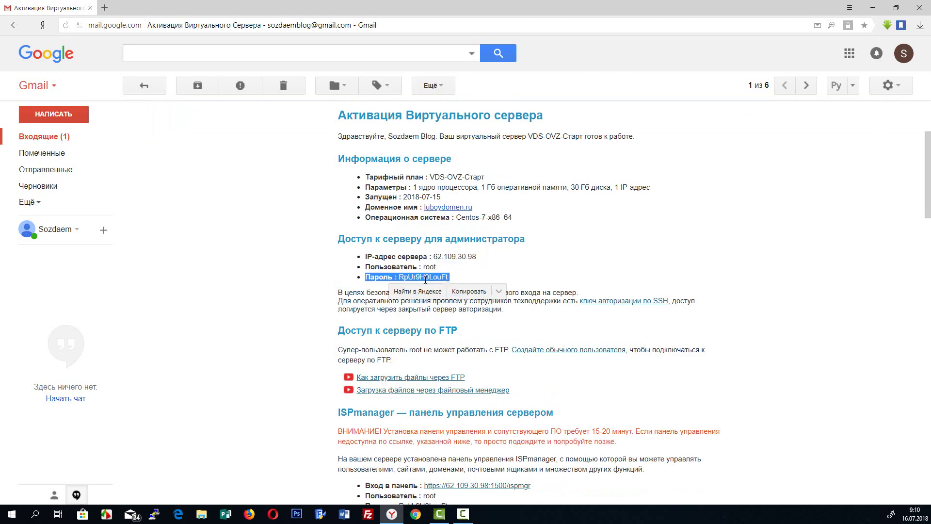
left_click(494, 282)
scroll(426, 180, "down", 2)
triple_click(425, 180)
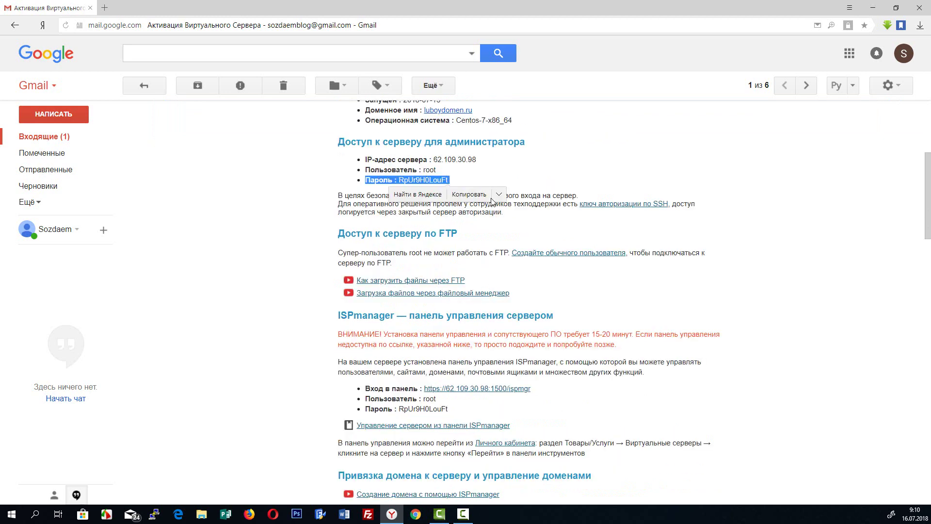
left_click(529, 224)
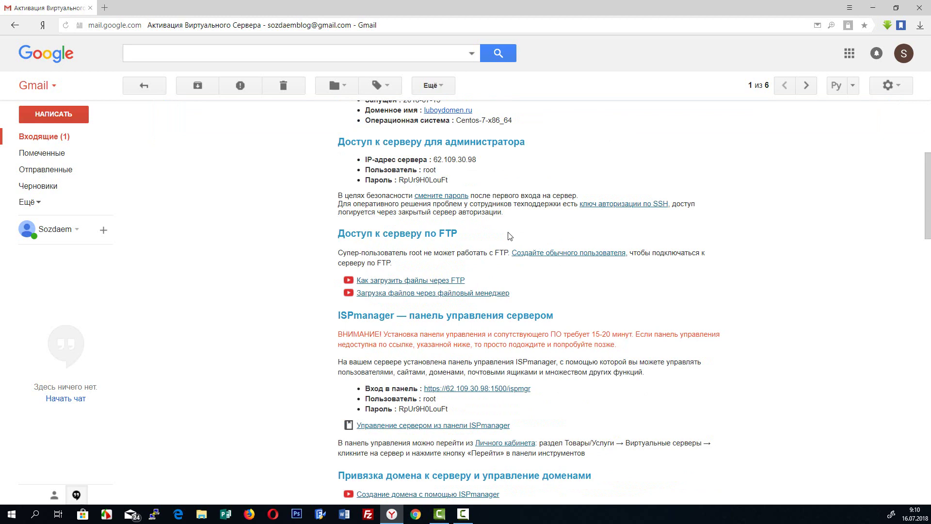
Review the FTP access section and the ISPmanager login address, user and password in the email.
scroll(446, 212, "down", 1)
triple_click(479, 191)
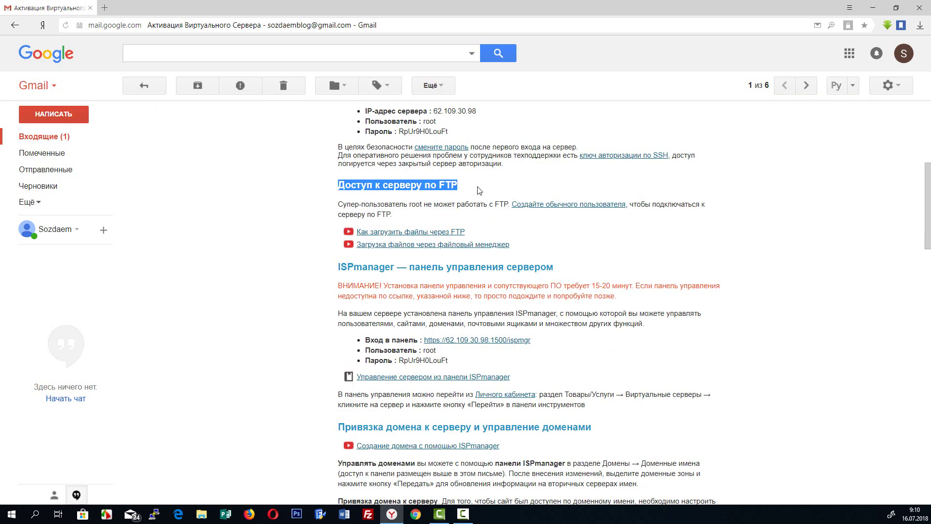
scroll(654, 269, "down", 2)
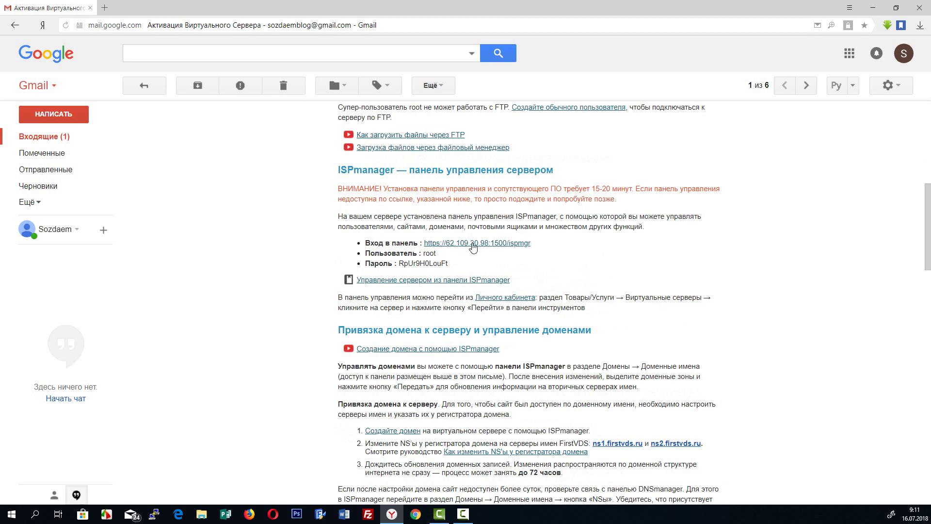
left_click_drag(542, 244, 424, 244)
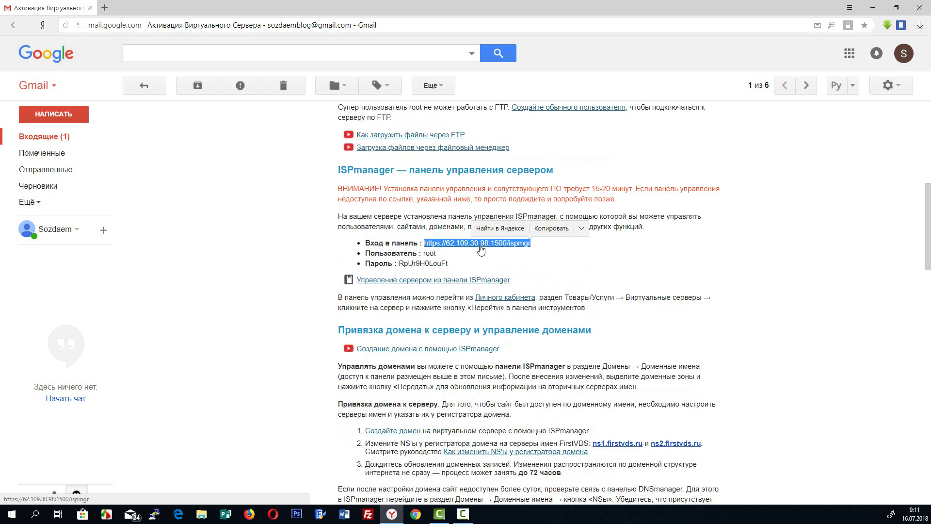
left_click(429, 253)
double_click(429, 253)
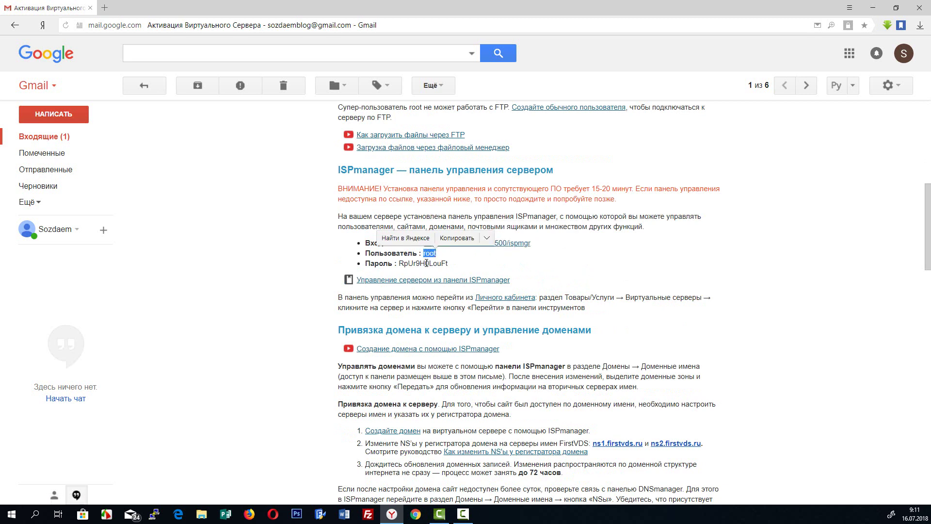
double_click(426, 264)
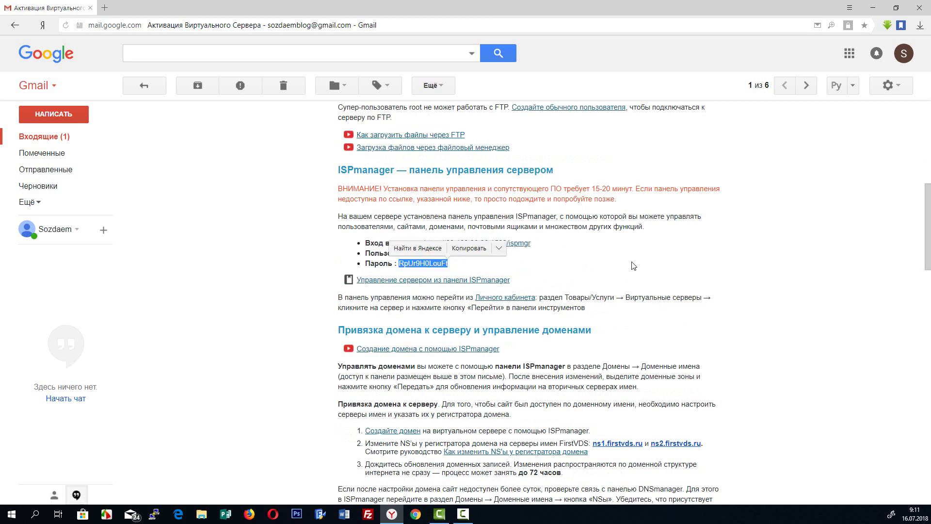
left_click(603, 265)
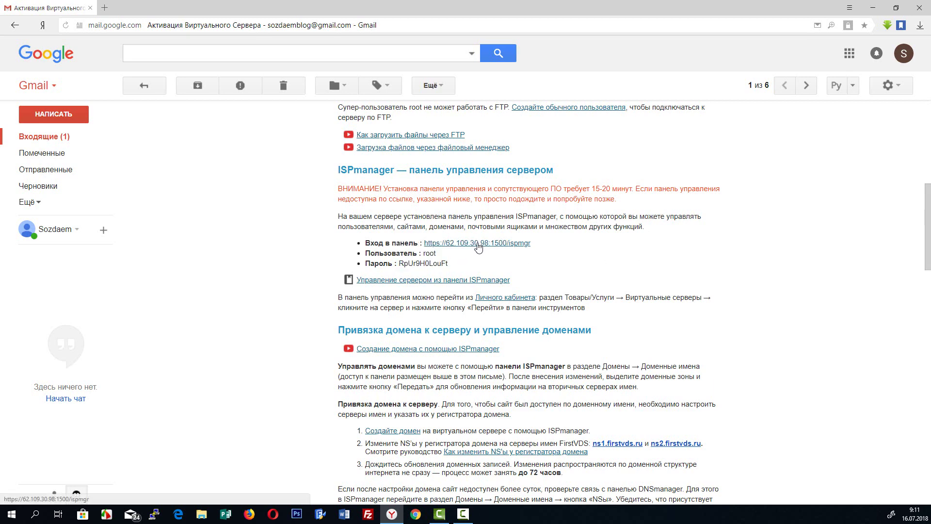
Open the ISPmanager login link from the email and make a security exception for the site.
left_click(478, 246)
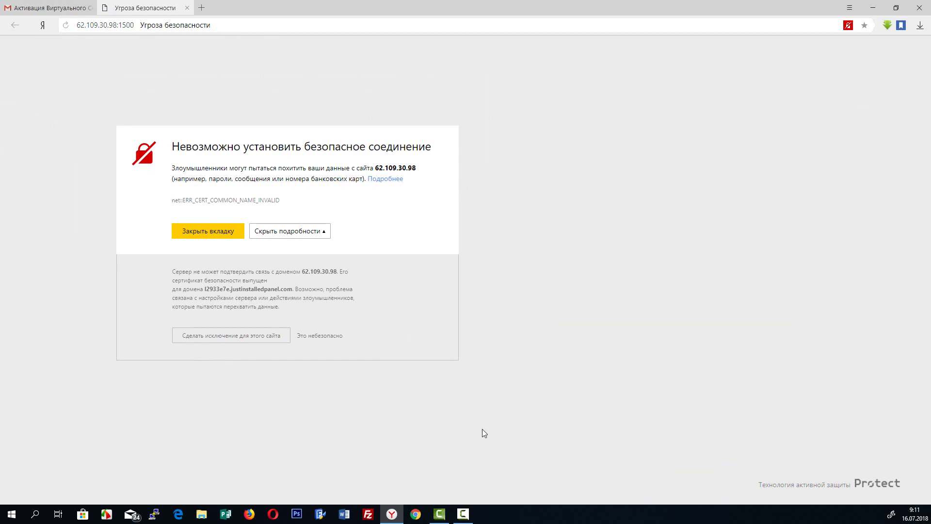
left_click(229, 335)
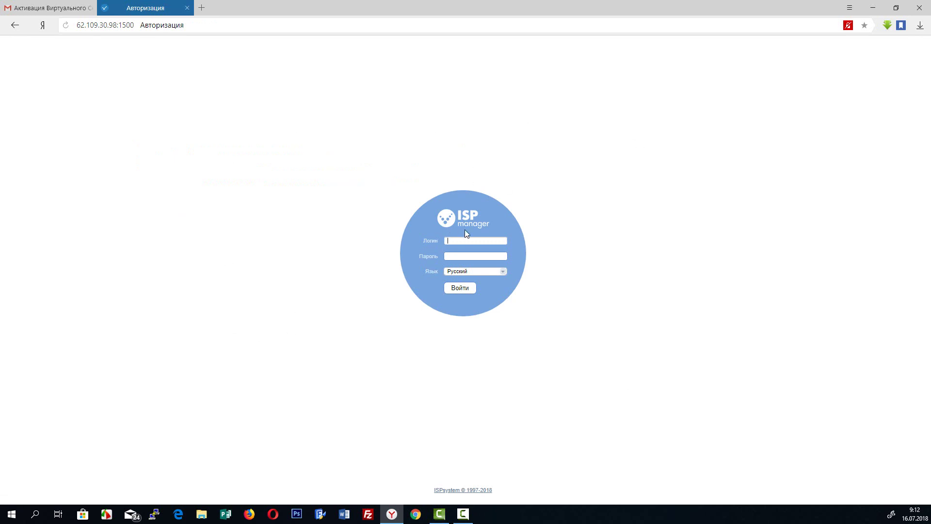
Copy the user name root from the email's ISPmanager section into the login field of the authorization page.
left_click(51, 8)
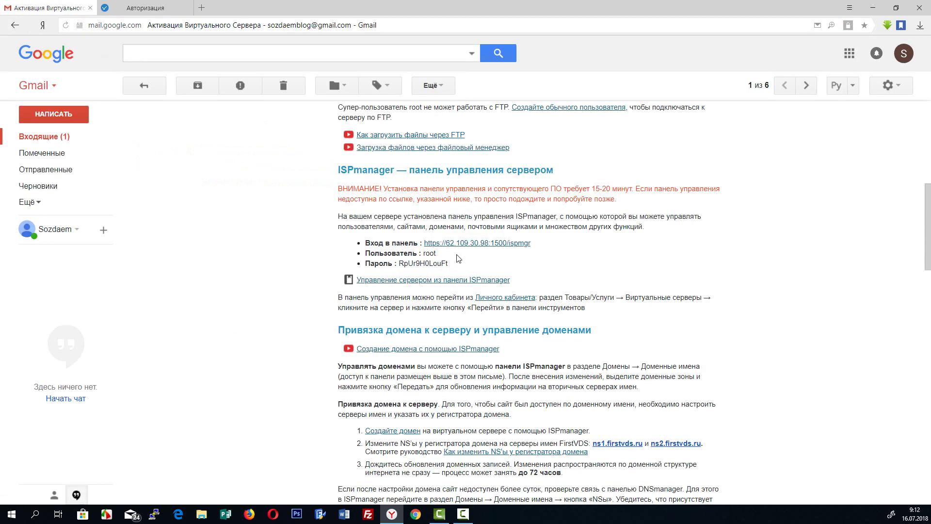
left_click_drag(446, 253, 423, 254)
key("ctrl+c")
left_click(458, 240)
left_click(166, 10)
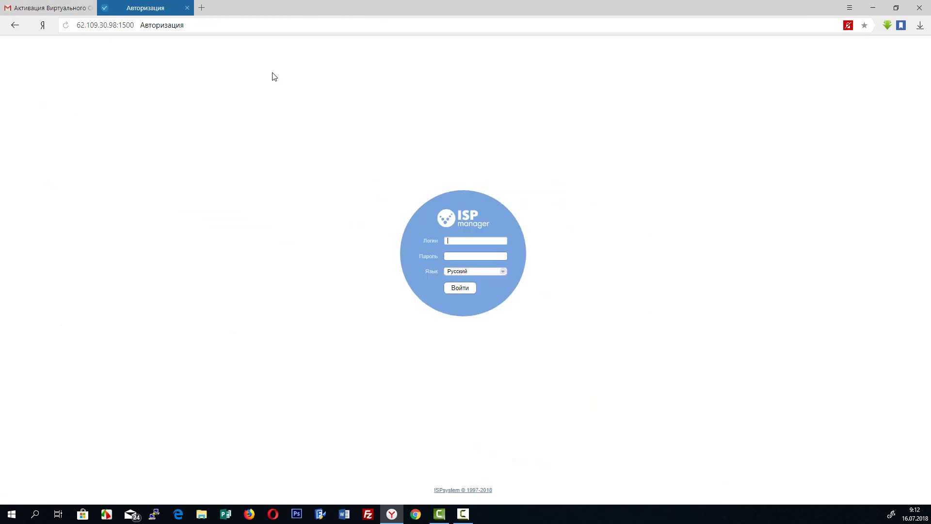
right_click(470, 241)
left_click(494, 295)
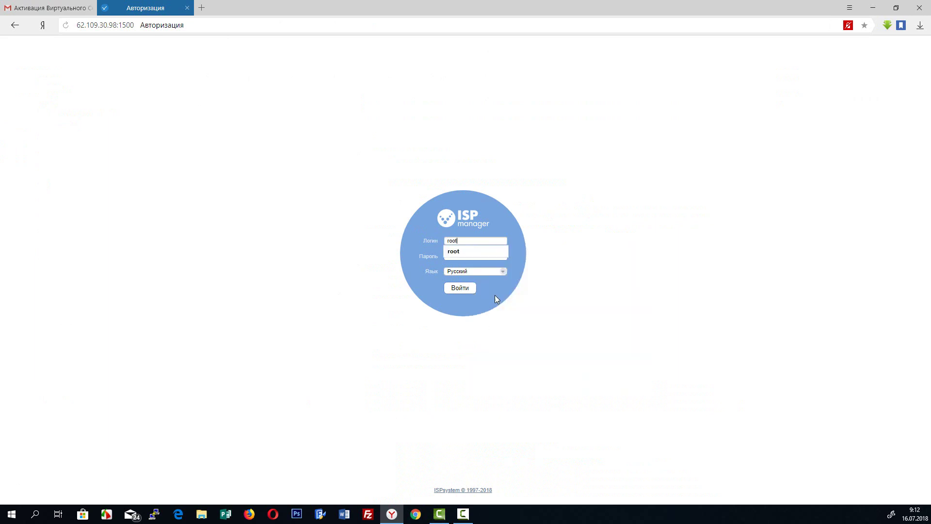
Copy the ISPmanager password from the email into the password field and log in to the panel.
left_click(49, 9)
left_click_drag(399, 264, 447, 264)
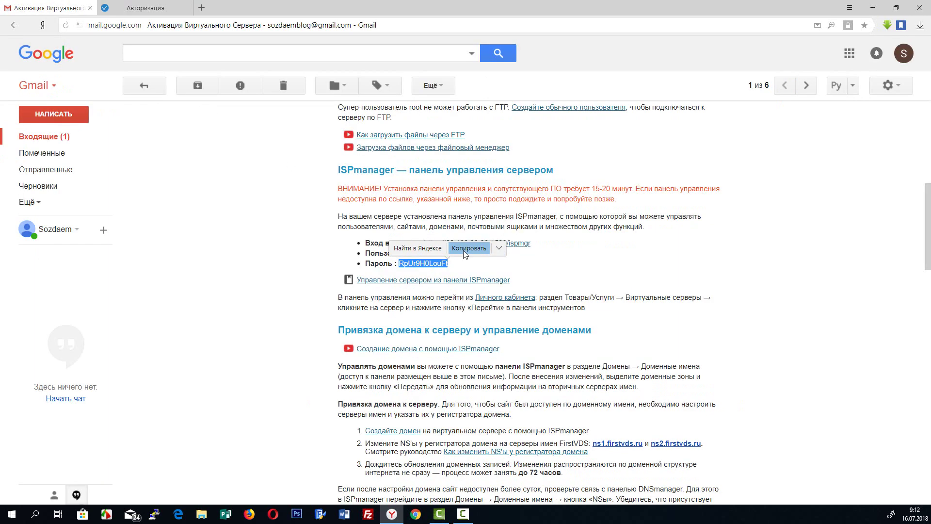
left_click(464, 250)
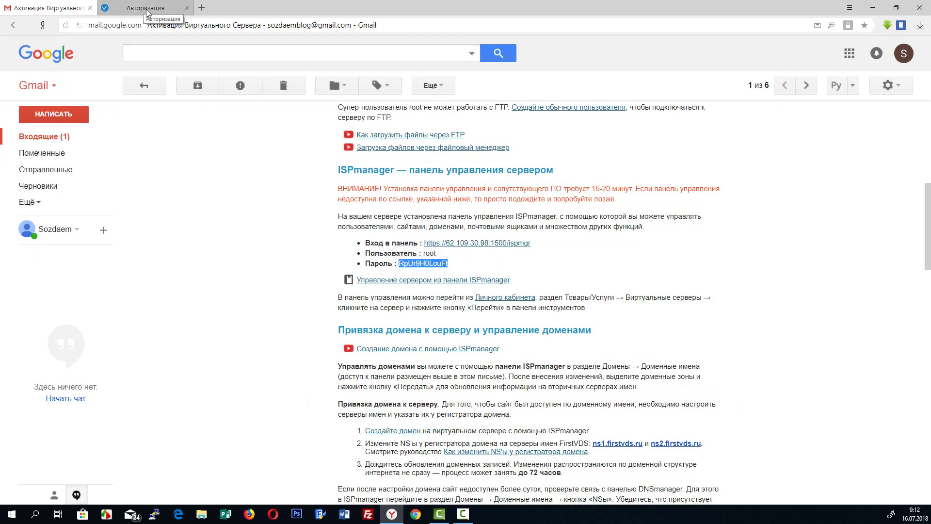
left_click(147, 11)
right_click(466, 256)
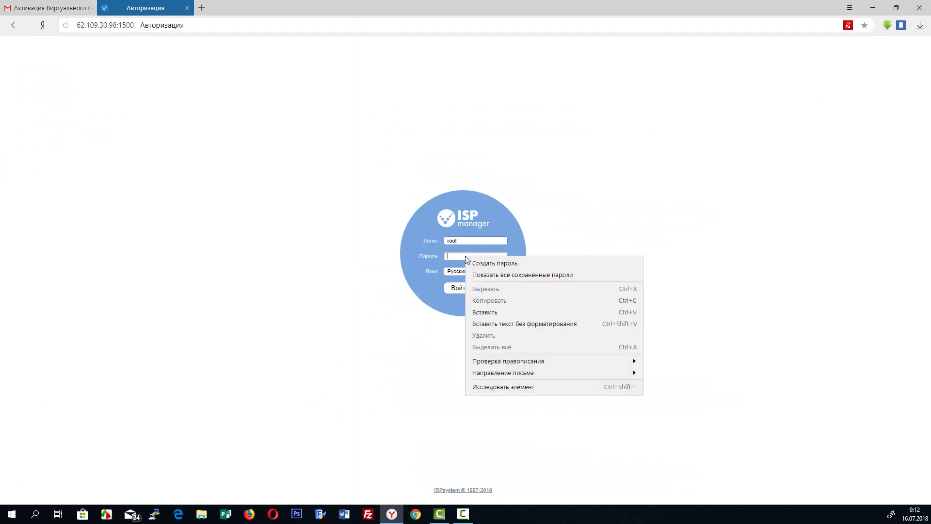
left_click(495, 313)
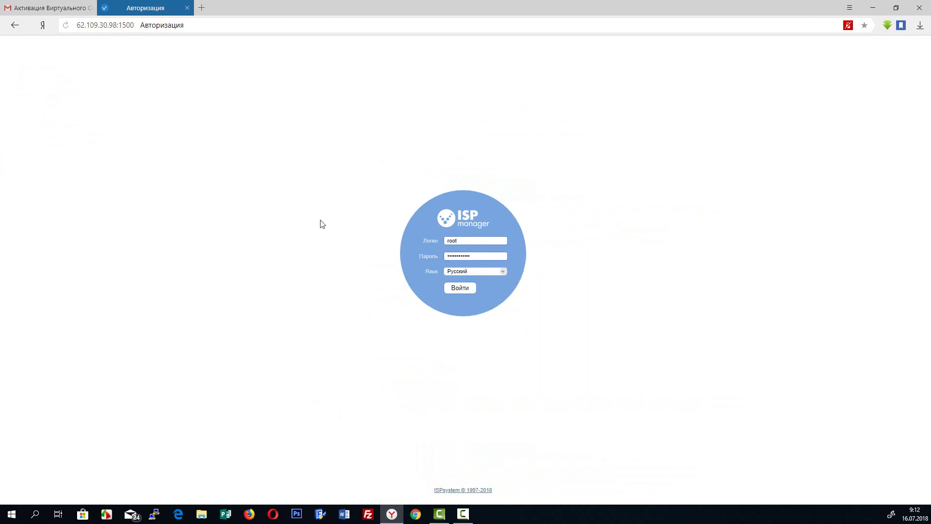
left_click(458, 289)
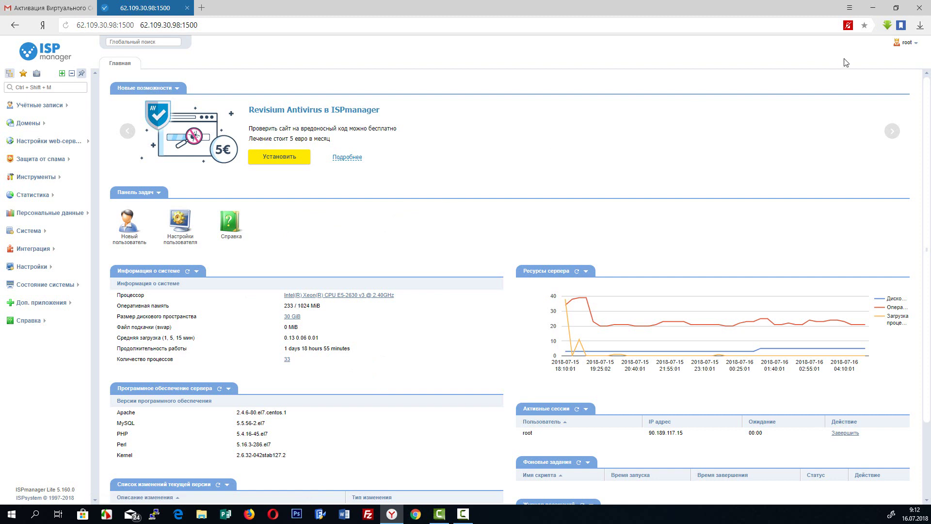
Open the root administrator account for editing in ISPmanager and examine its password and confirmation fields.
left_click(916, 44)
left_click(68, 109)
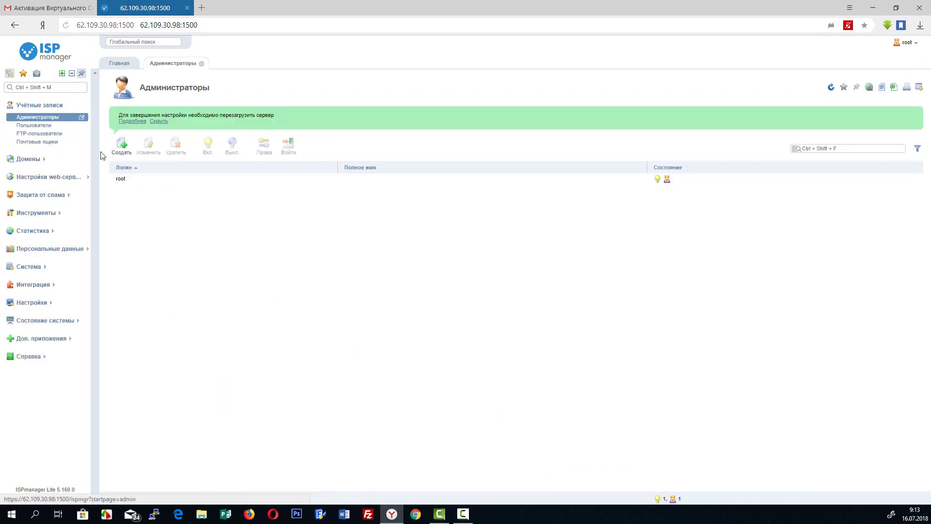
left_click(396, 180)
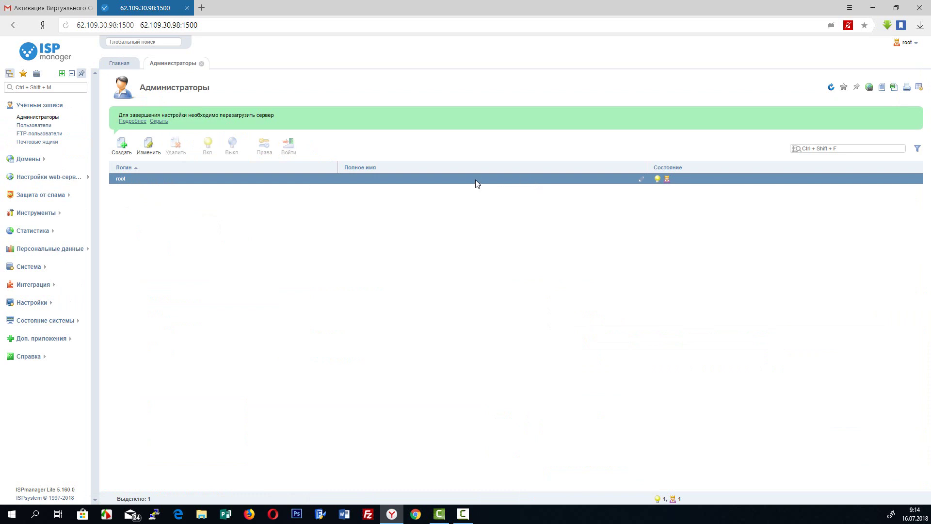
left_click(147, 149)
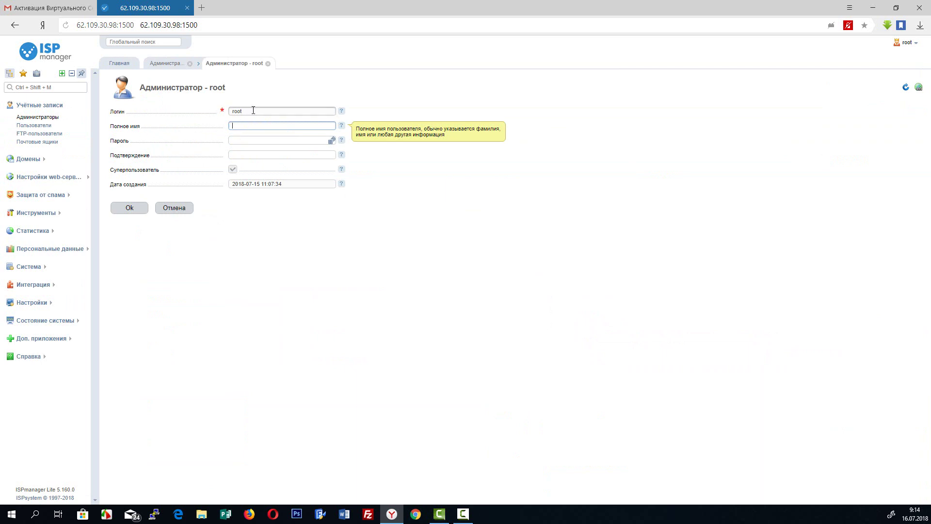
left_click(247, 140)
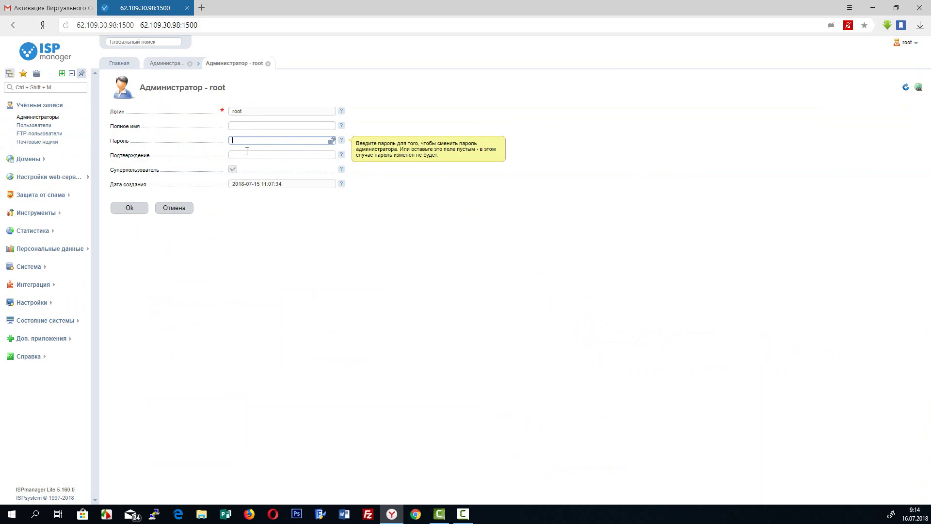
left_click(241, 153)
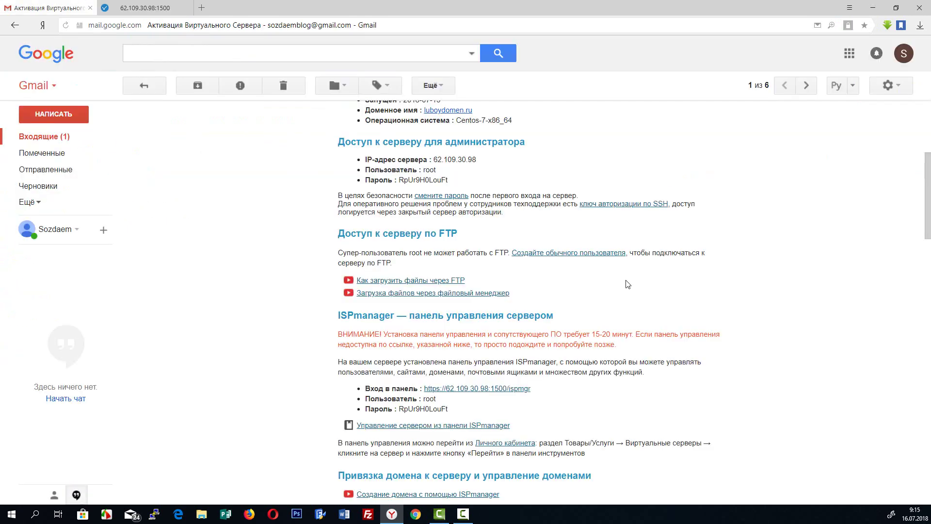
Reread the FTP access section of the activation email about creating a regular user.
double_click(446, 234)
left_click(604, 299)
Return to ISPmanager, start a new FTP user and enter FTP-klient as its name.
left_click(143, 10)
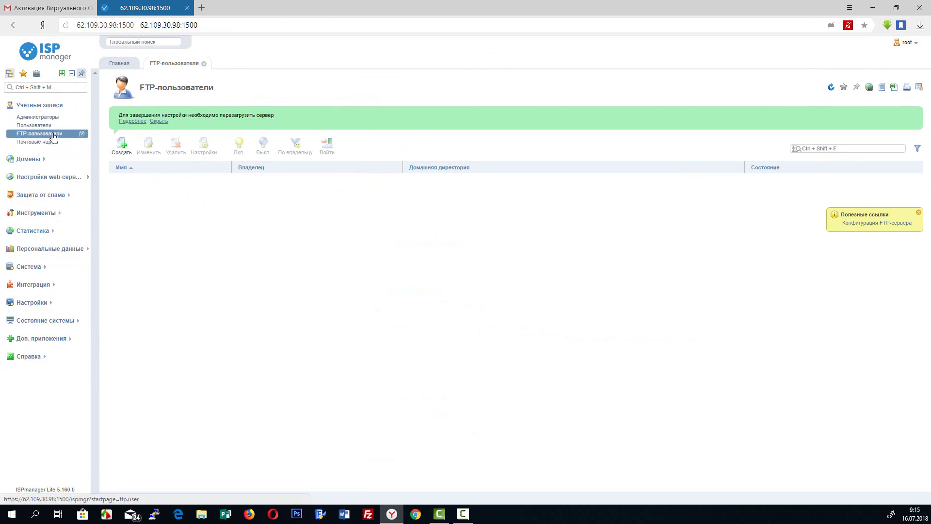
left_click(124, 148)
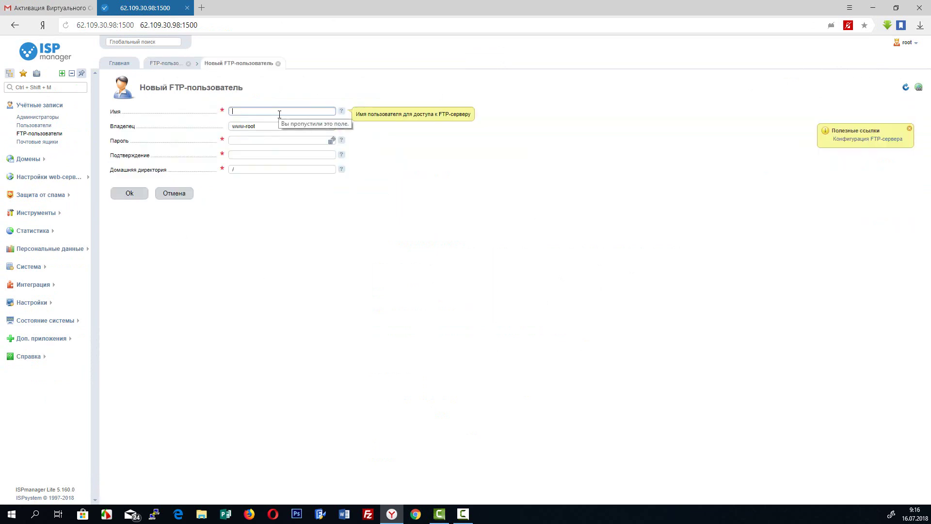
type("FTP-klient")
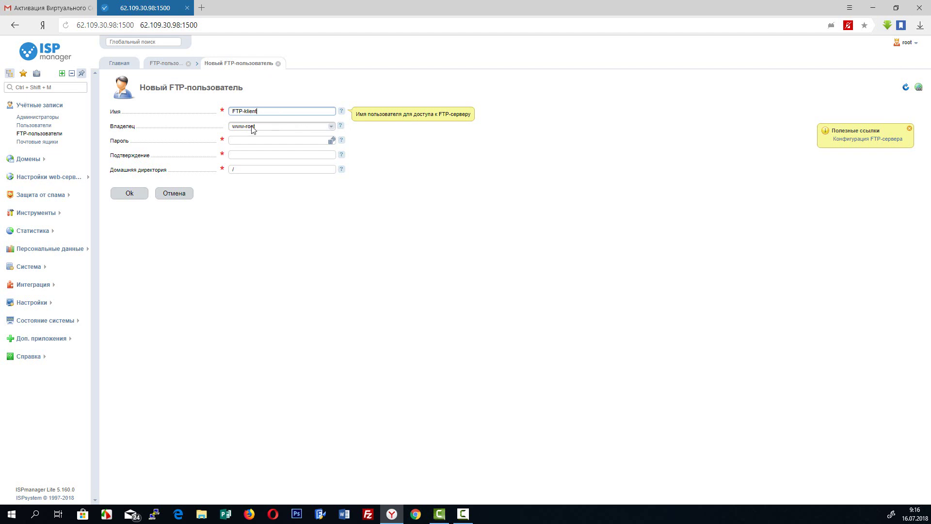
Keep www-root as the FTP user's owner, paste the password into the password and confirmation fields, and save the user.
left_click(332, 128)
left_click(332, 129)
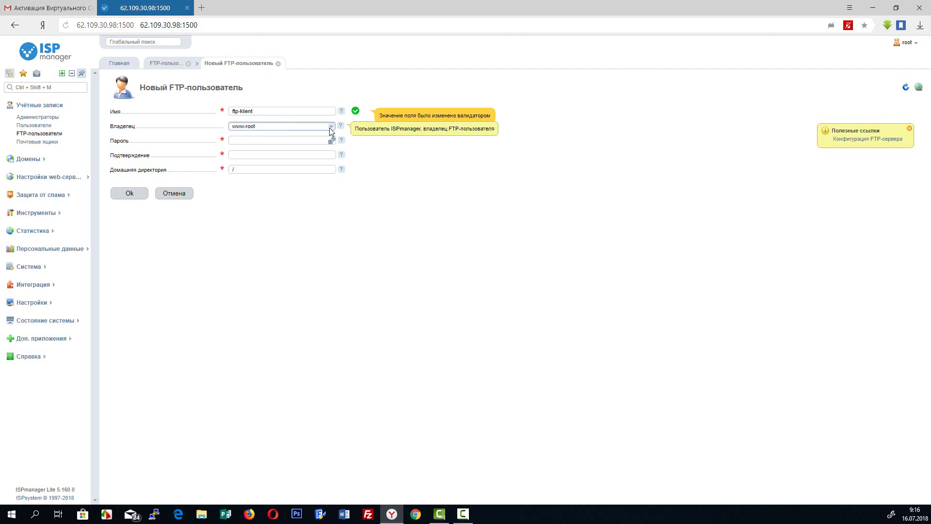
left_click(255, 141)
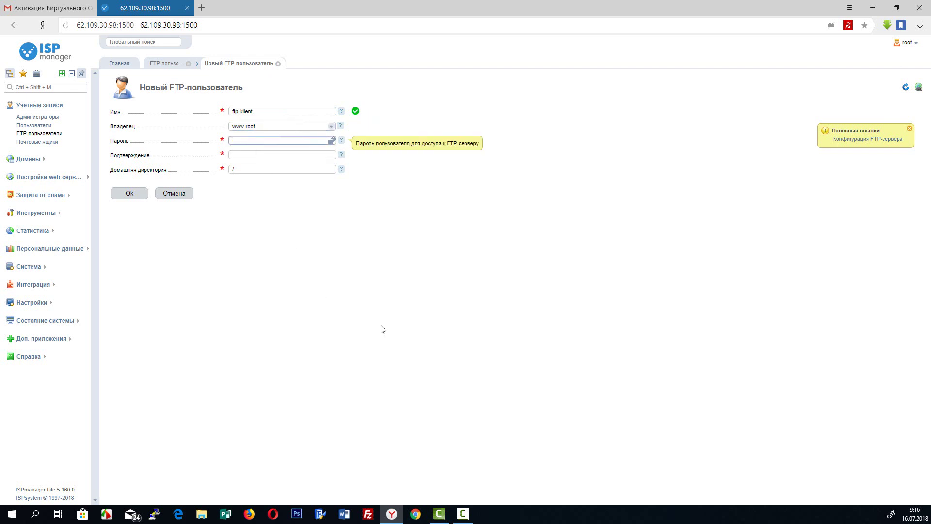
type("1")
key("ctrl+v")
left_click(266, 162)
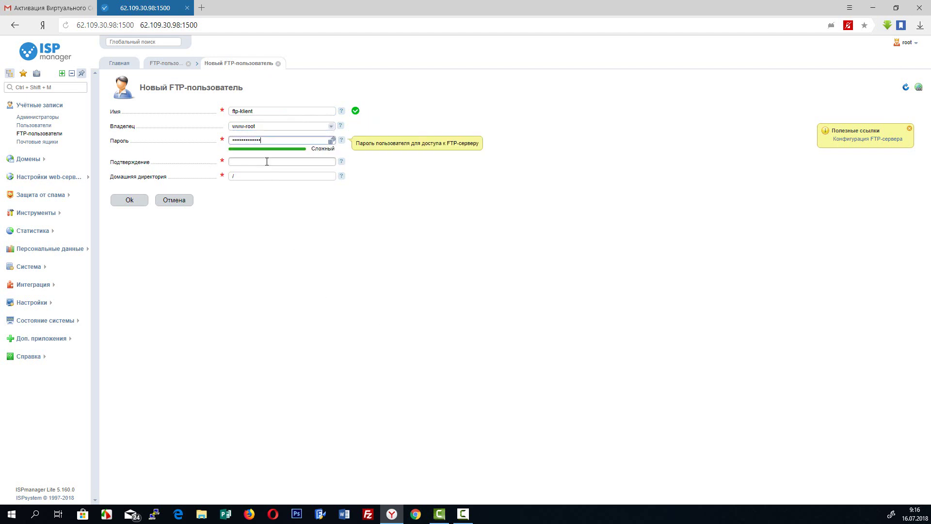
type("1")
key("ctrl+v")
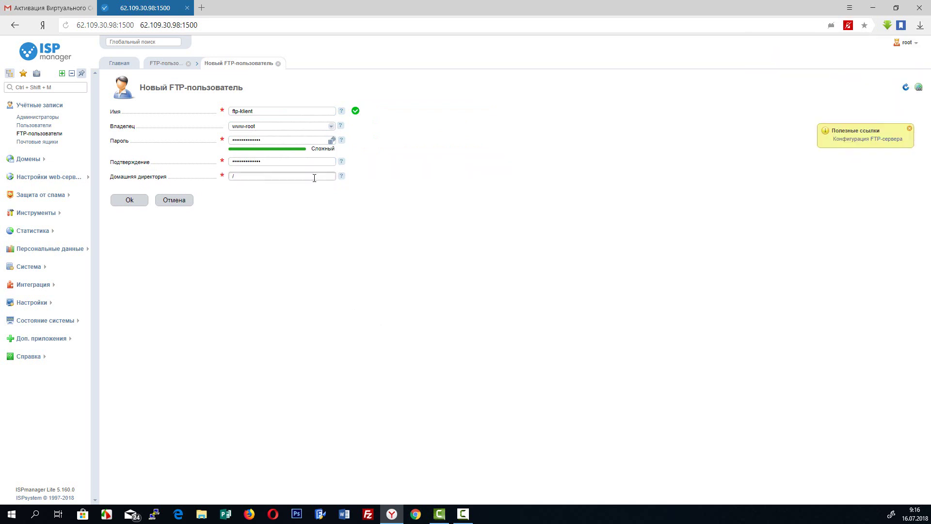
left_click(130, 201)
Open the ftp-klient user for editing, examine its name, password and home directory fields, and cancel without changes.
left_click(142, 177)
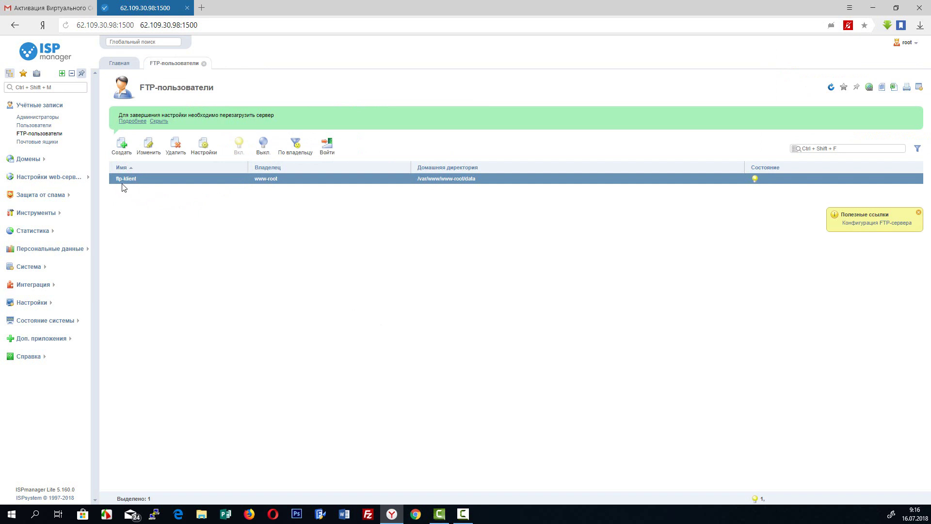
left_click(149, 146)
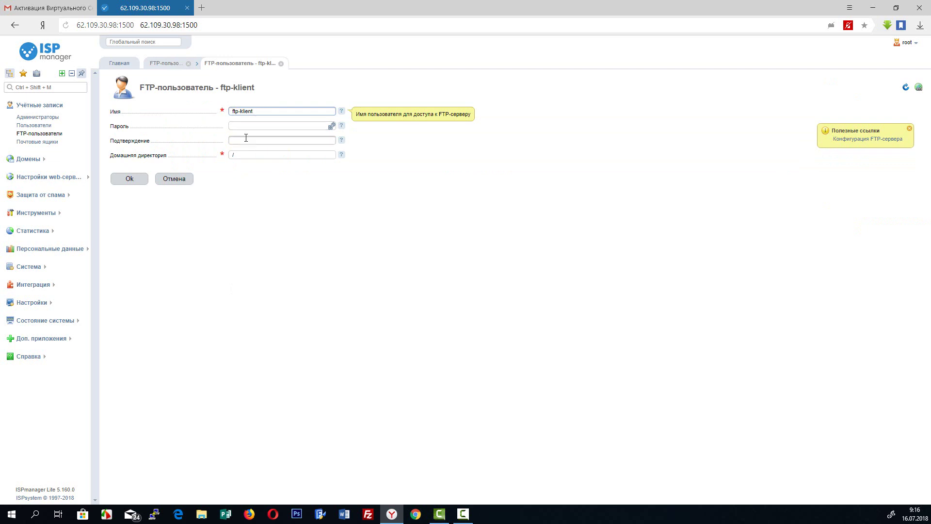
left_click(183, 180)
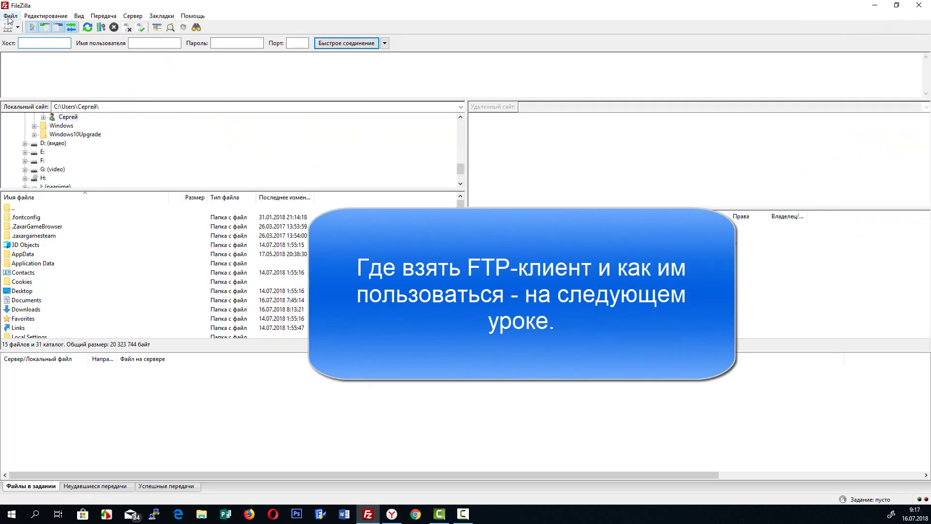
Switch to FileZilla and create a new site named "мой сервер" in the Site Manager.
left_click(10, 17)
left_click(27, 29)
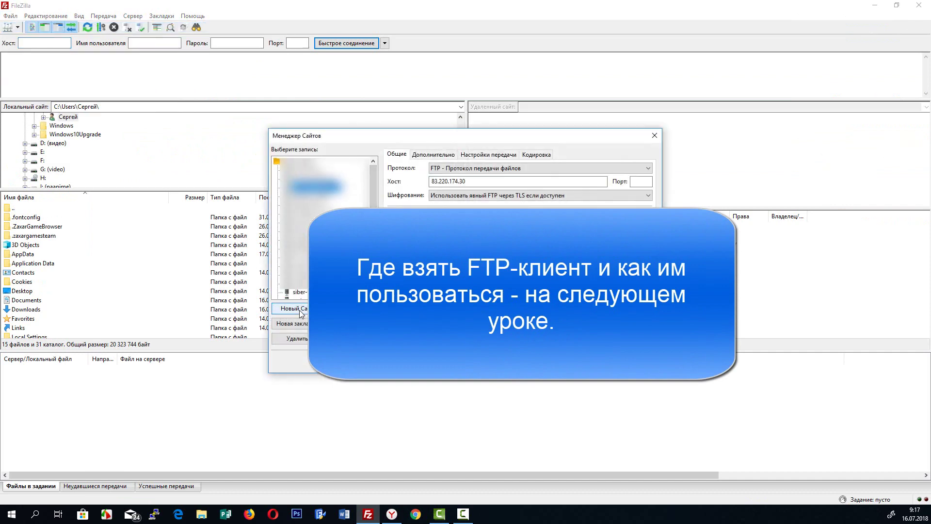
left_click(301, 309)
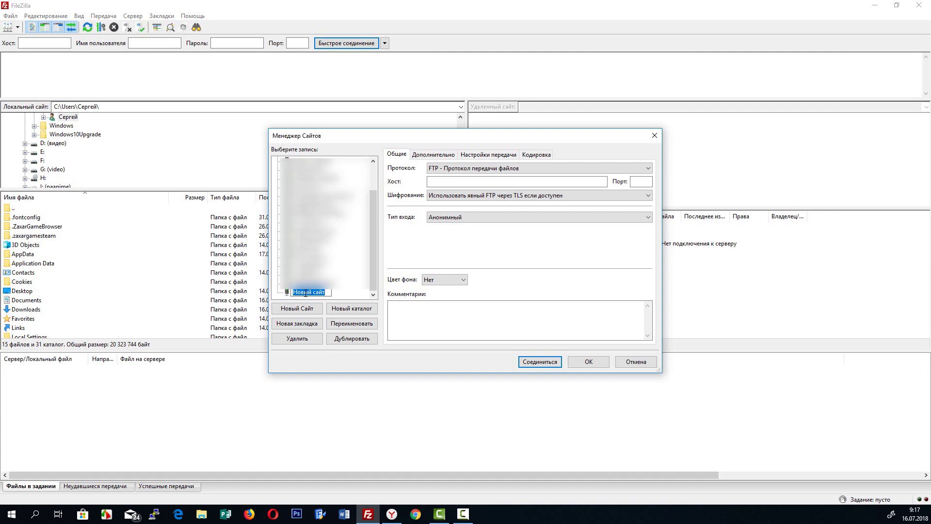
type("мой сервер")
key("Return")
Look up the server's IP address in the browser and set the new site's host to 62.109.30.98.
left_click(452, 182)
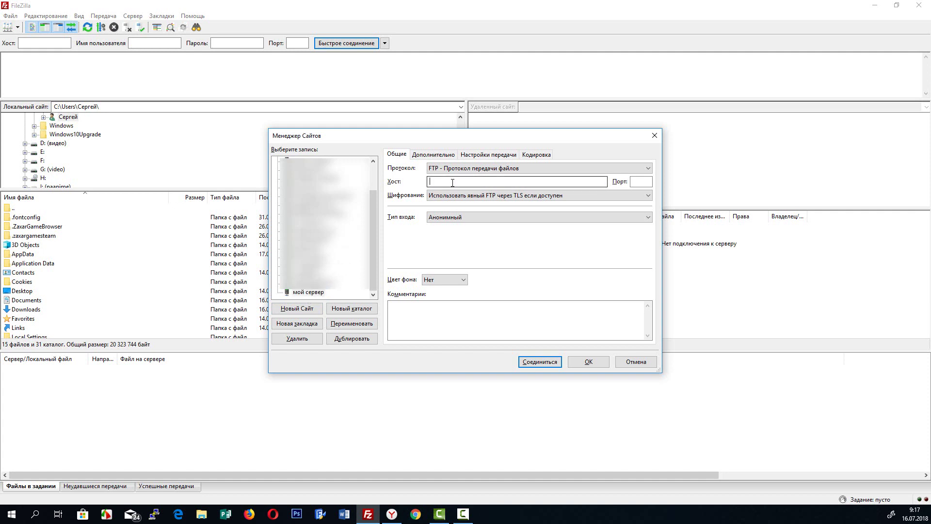
key("shift+Tab")
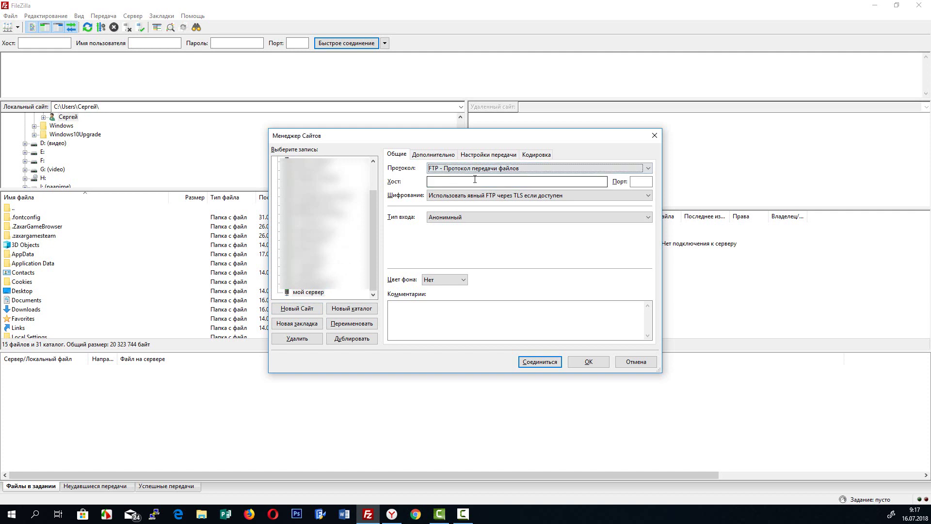
key("Tab")
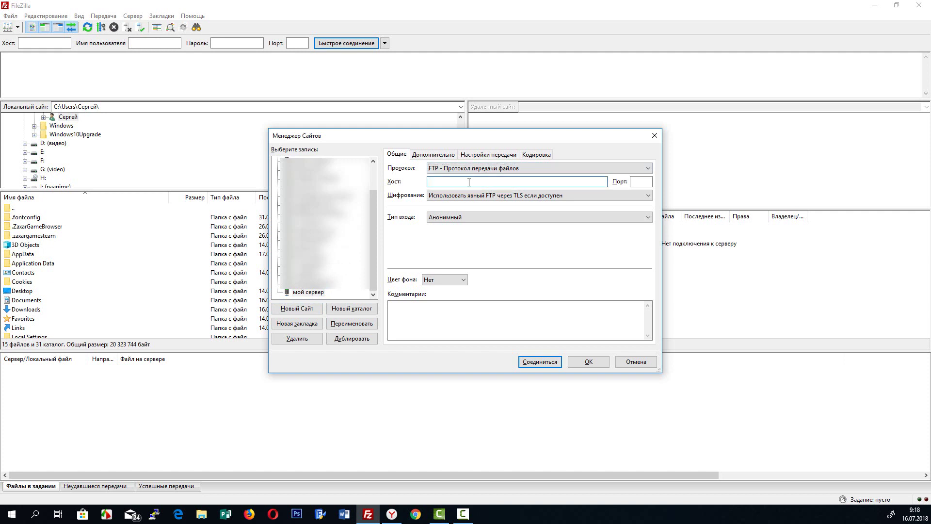
key("alt+Tab")
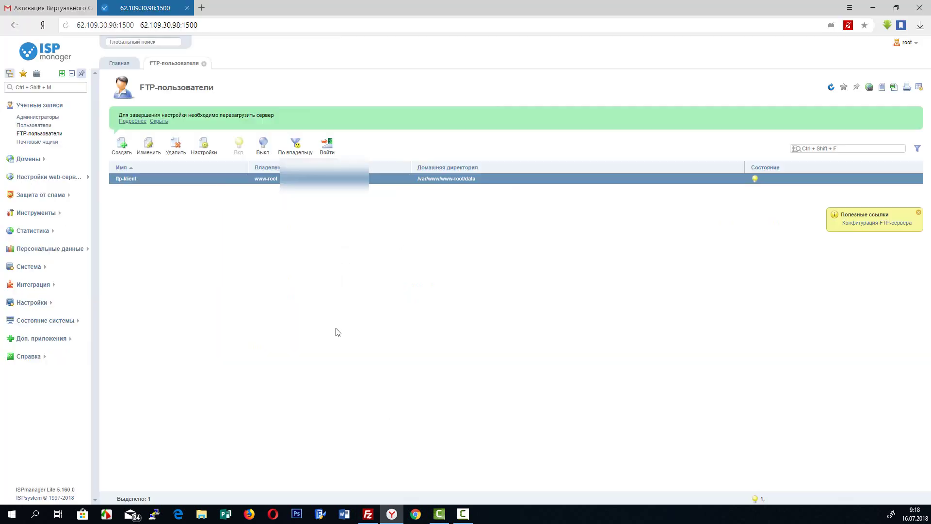
left_click(250, 28)
left_click(220, 24)
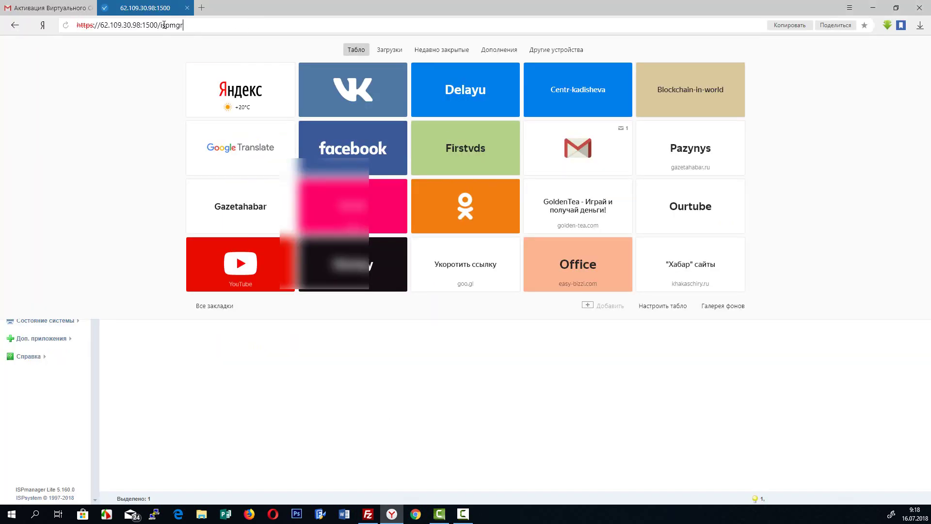
left_click_drag(159, 24, 101, 25)
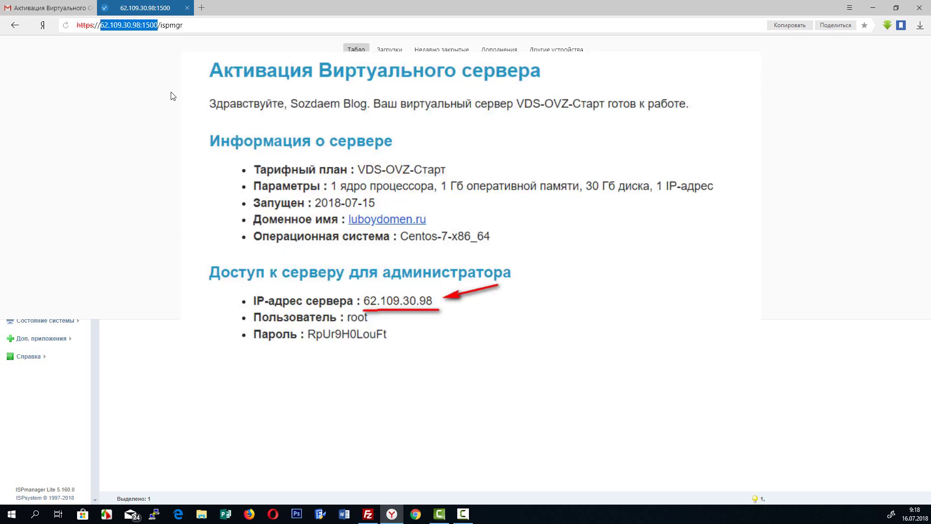
left_click(369, 515)
left_click(452, 182)
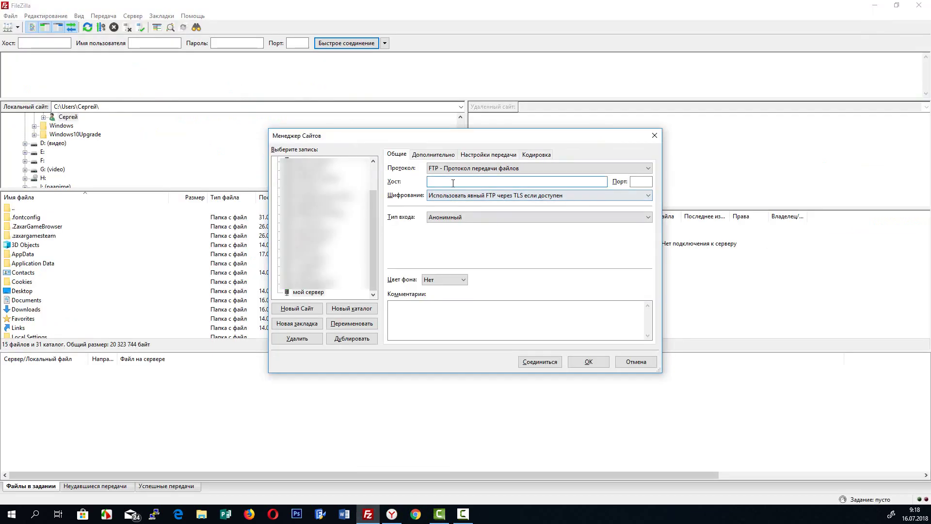
type("62.109.30.98")
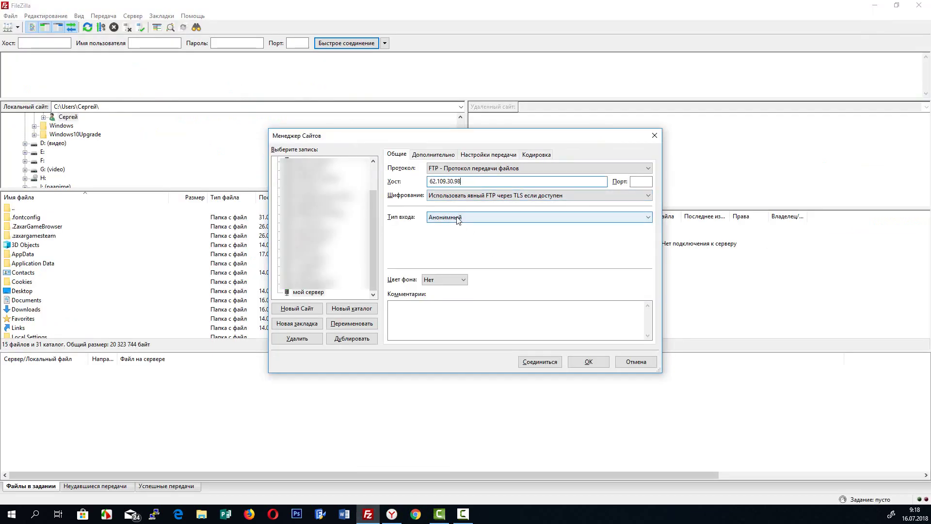
Set the site's logon type to Нормальный and copy ftp-klient from ISPmanager's FTP user list into the user field.
left_click(457, 223)
left_click(464, 235)
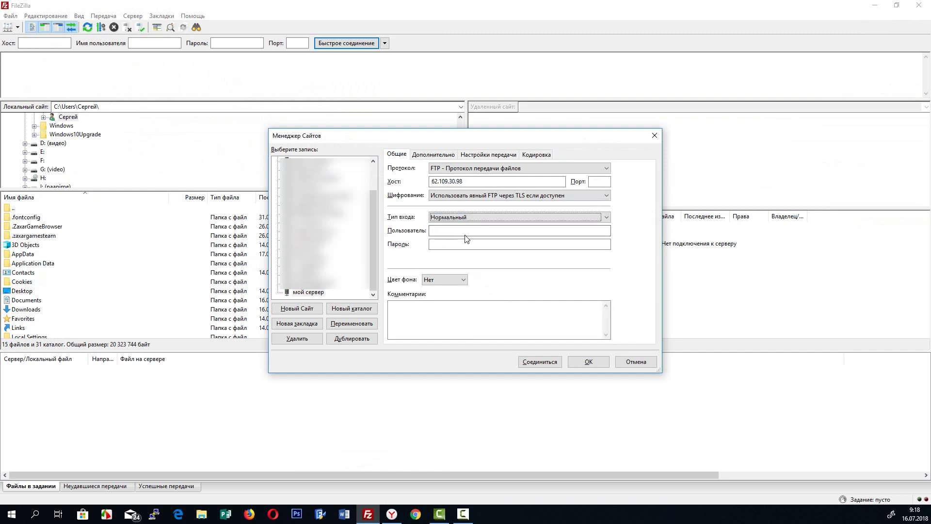
left_click(451, 232)
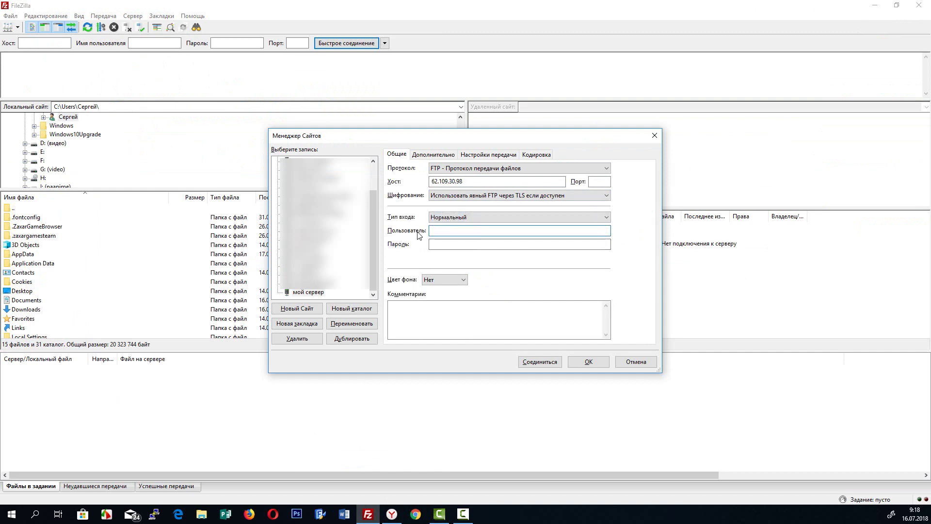
left_click(393, 513)
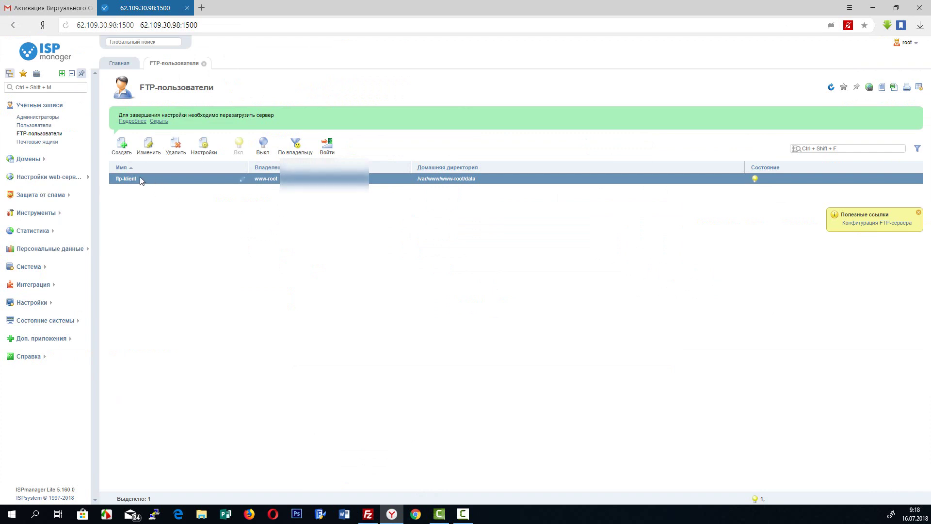
left_click_drag(139, 179, 116, 180)
right_click(115, 180)
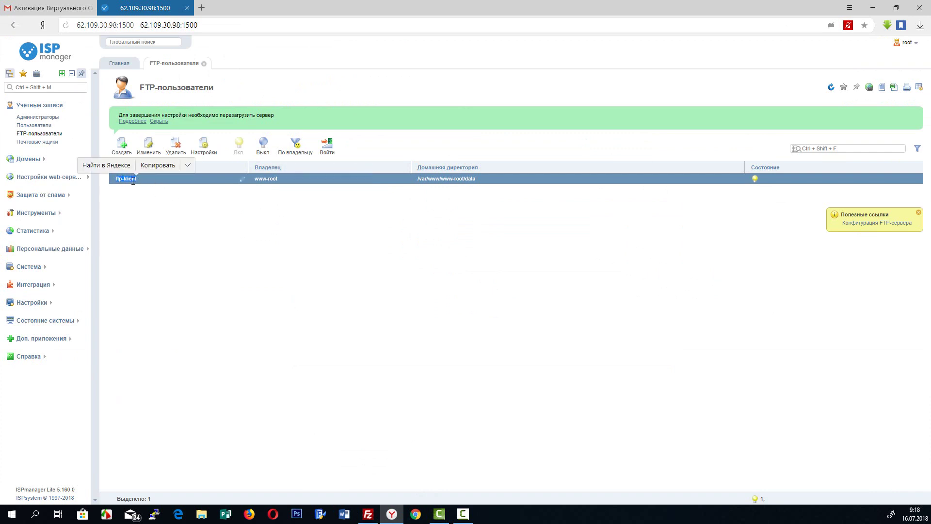
left_click(150, 167)
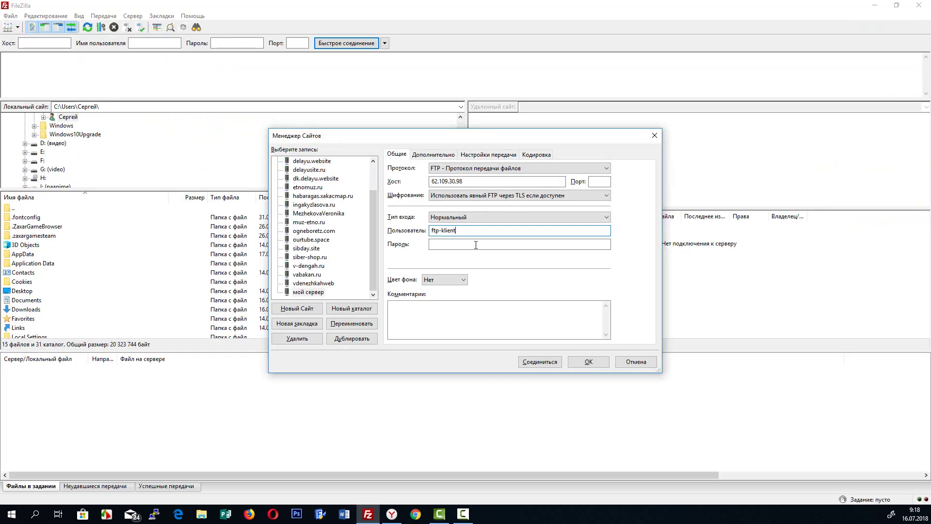
Paste the FTP user's password and connect to the server, accepting its certificate for future sessions as well.
left_click(476, 244)
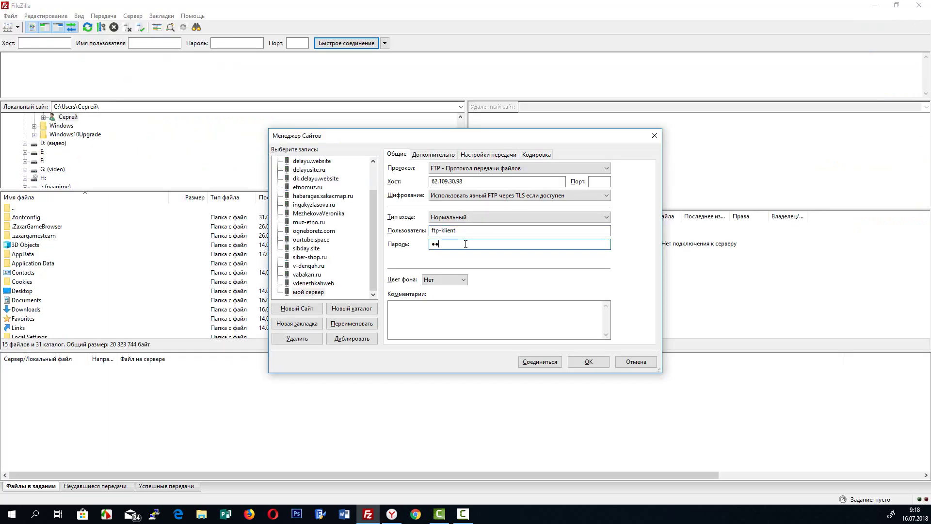
key("ctrl+v")
left_click(546, 362)
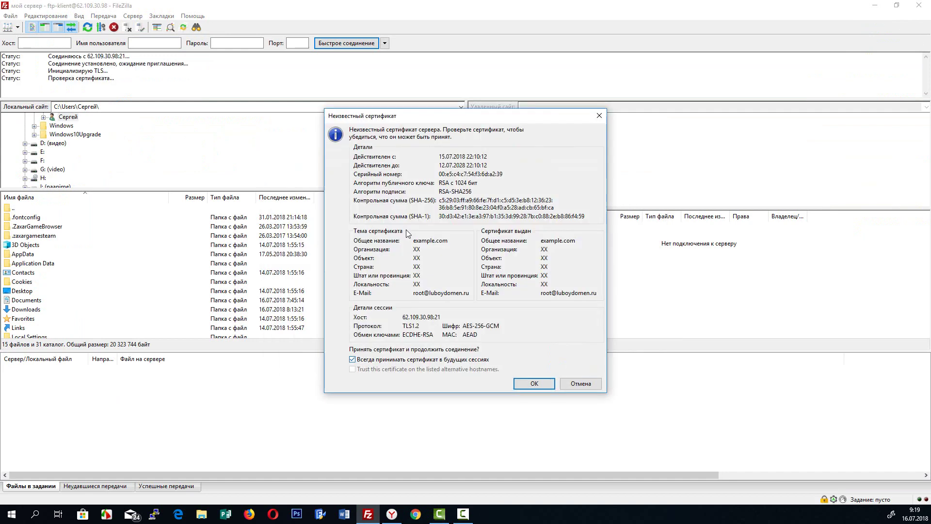
left_click(535, 383)
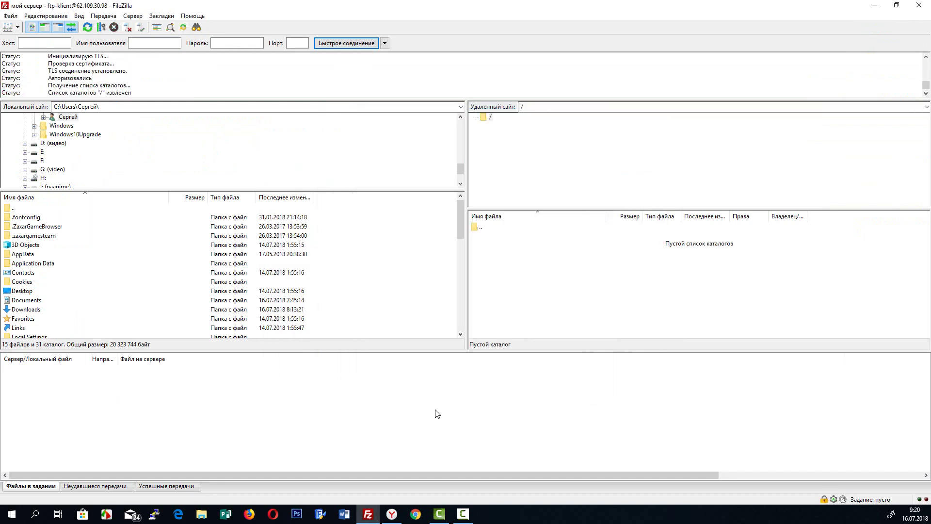
double_click(485, 230)
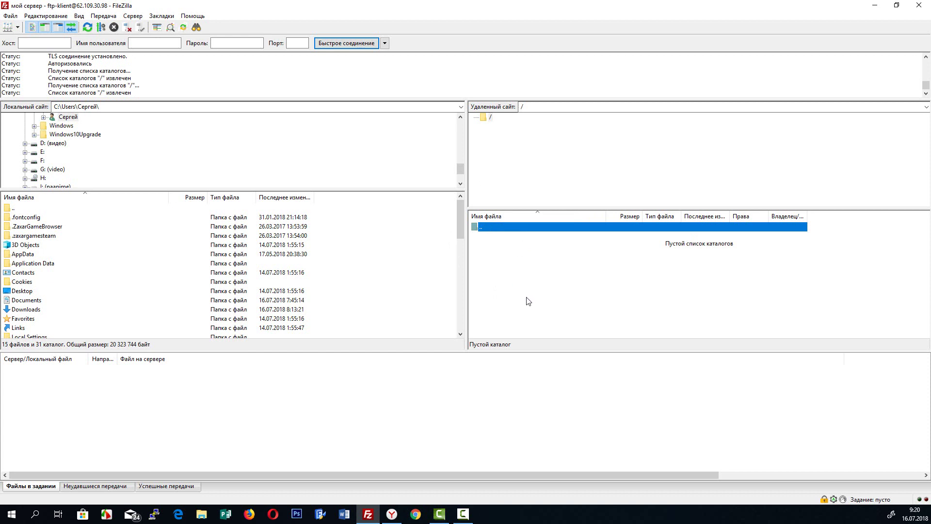
Return to ISPmanager in the browser and examine the mailboxes, WWW domains and SSL certificates pages.
left_click(393, 516)
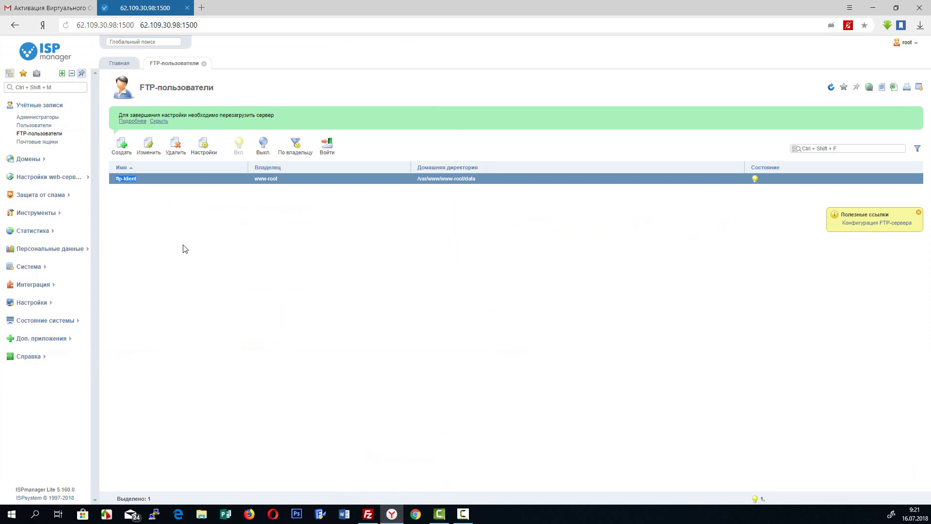
left_click(38, 141)
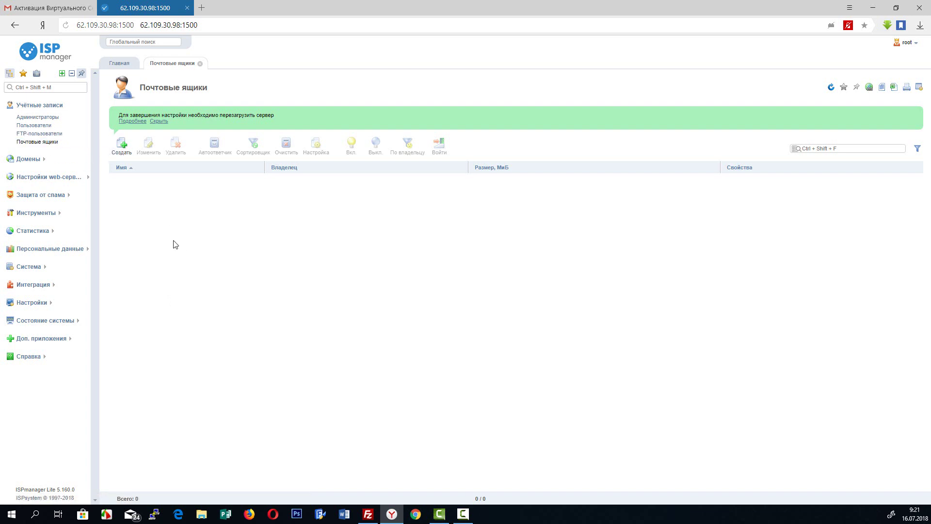
left_click(33, 160)
left_click(40, 173)
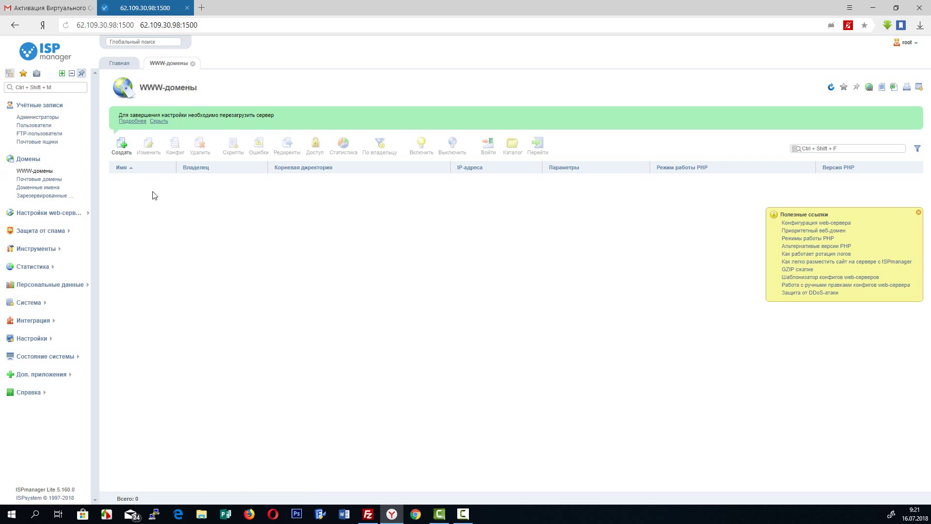
left_click(51, 213)
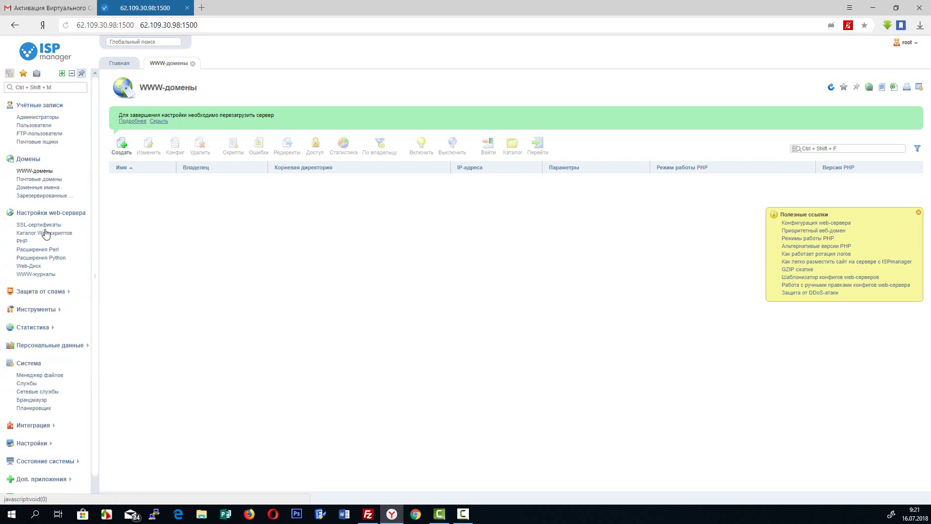
left_click(40, 225)
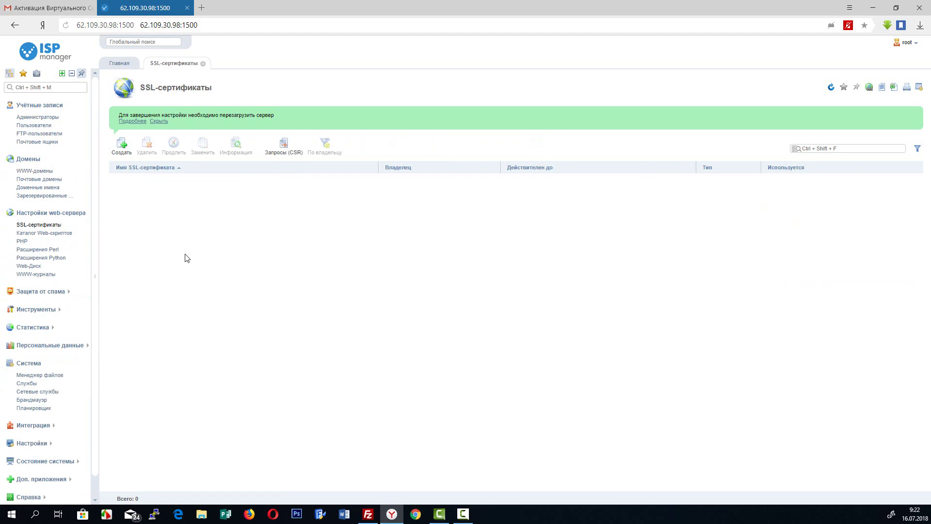
Examine the spam protection and tools sections, the backup page and the operations log in ISPmanager.
left_click(41, 291)
left_click(38, 337)
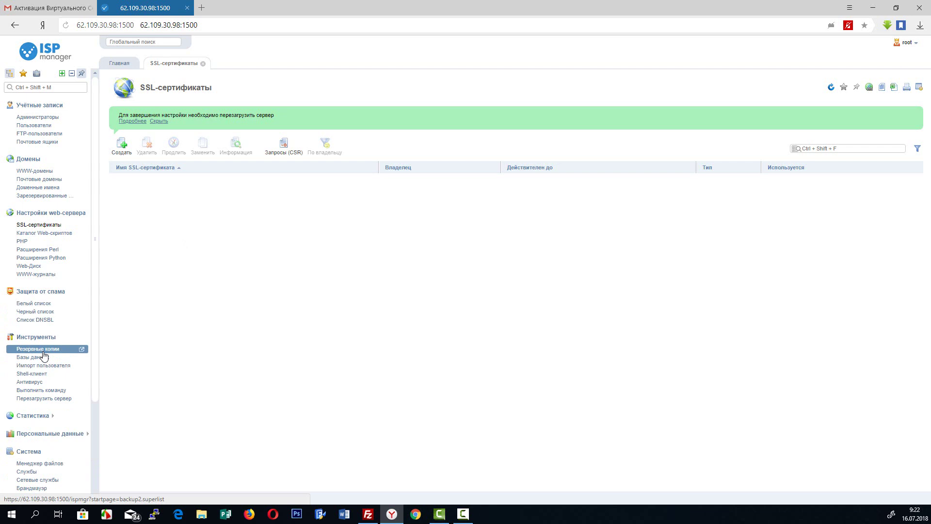
left_click(39, 349)
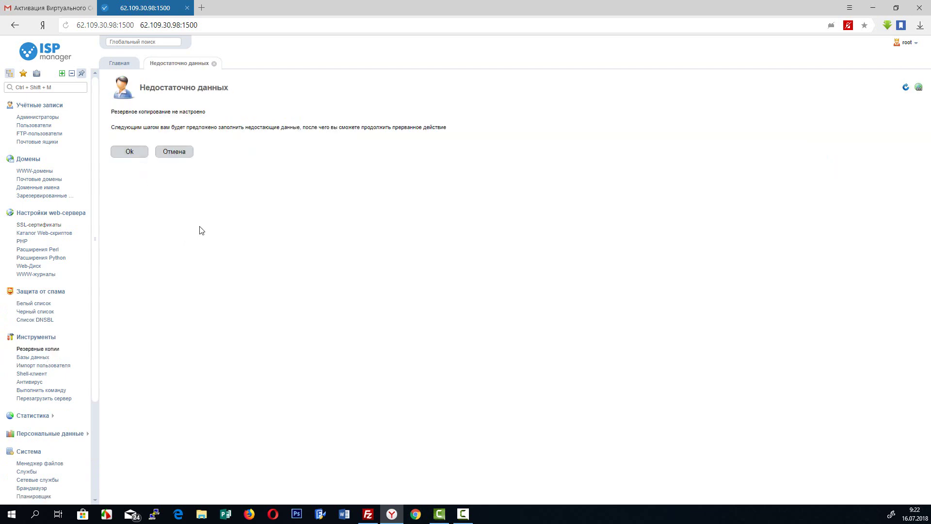
left_click(41, 415)
left_click(53, 312)
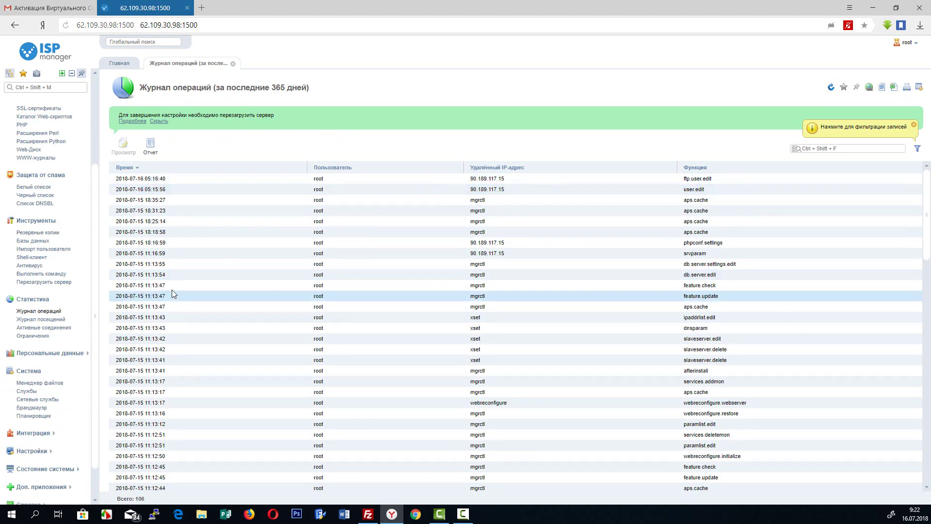
scroll(173, 291, "down", 3)
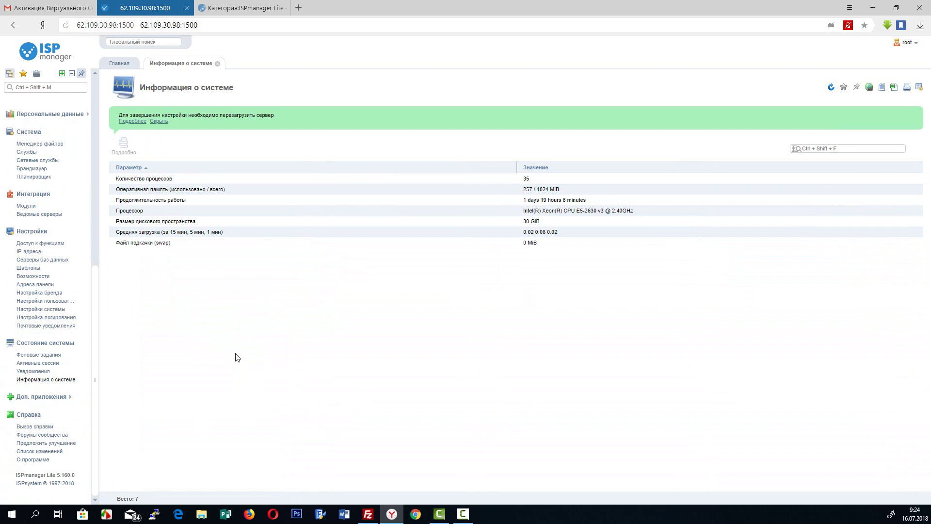
Open ISPmanager's help documentation and look through the topics of the ISPmanager Lite wiki category.
left_click(35, 430)
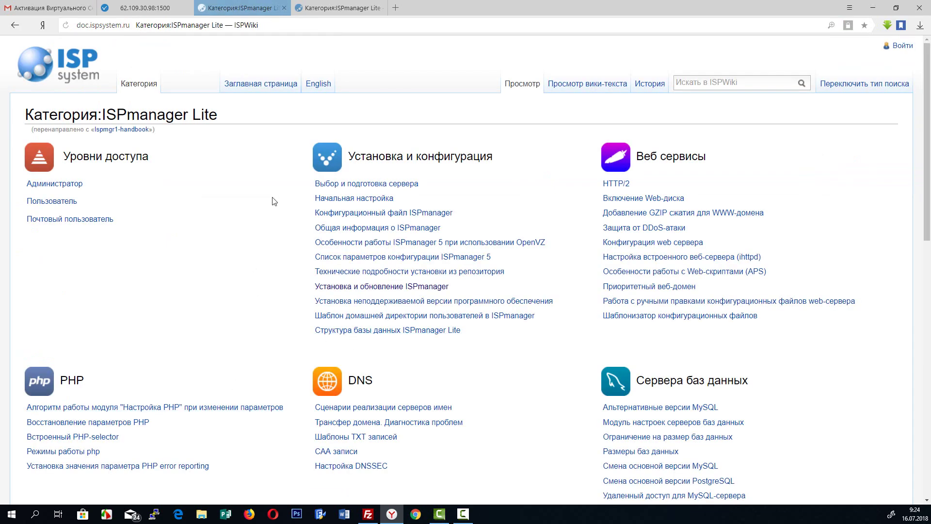
scroll(273, 201, "down", 12)
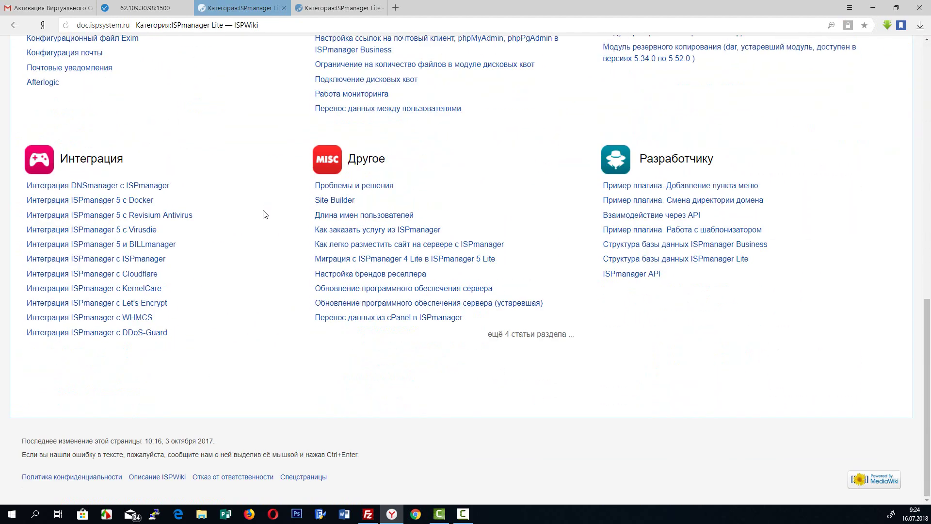
scroll(265, 215, "up", 12)
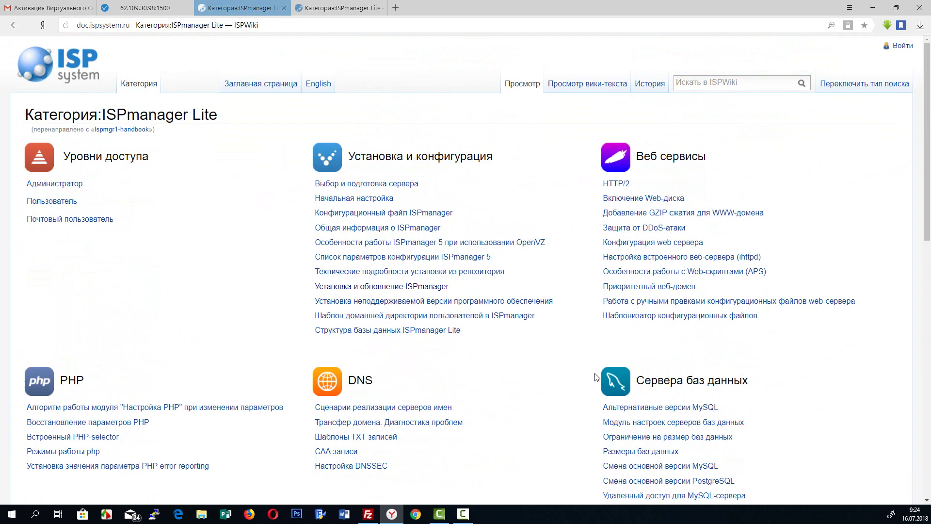
Return to the ISPmanager panel, collapse its expanded menu sections and view the WWW domains page.
left_click(148, 8)
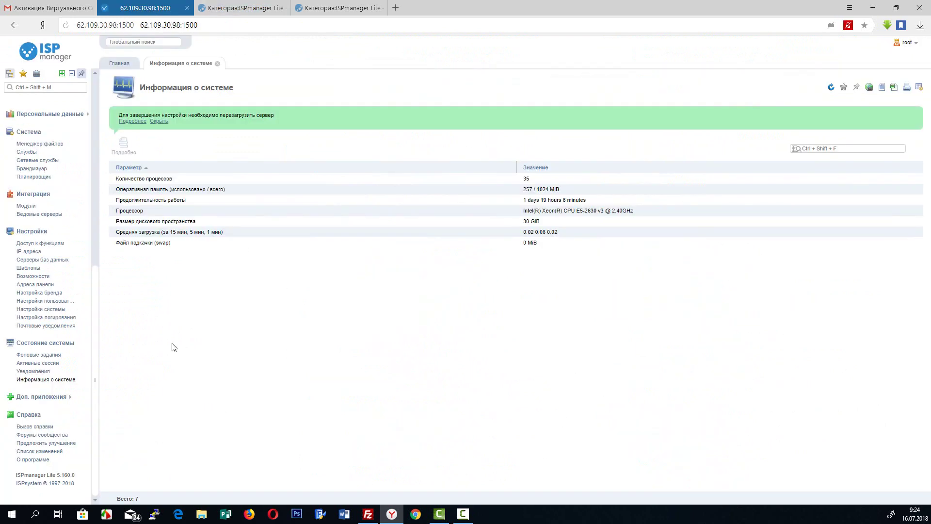
scroll(92, 291, "up", 5)
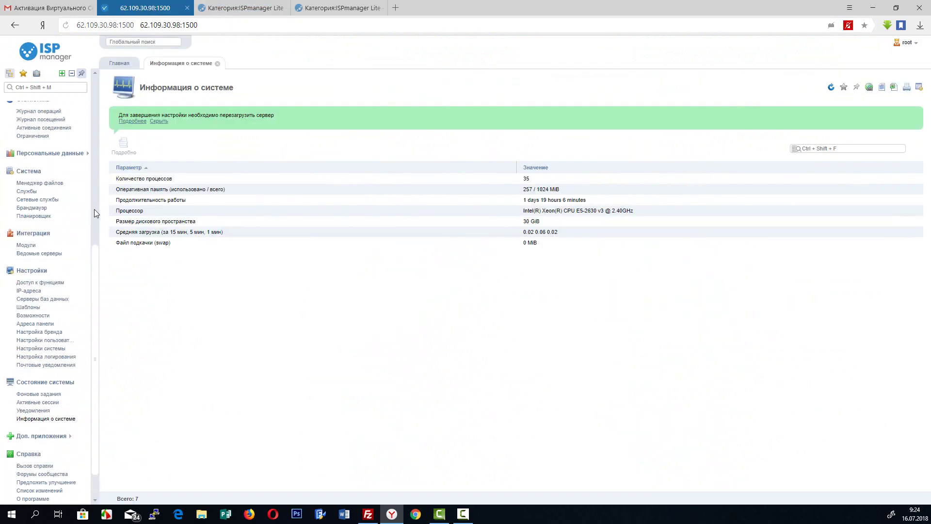
left_click(35, 243)
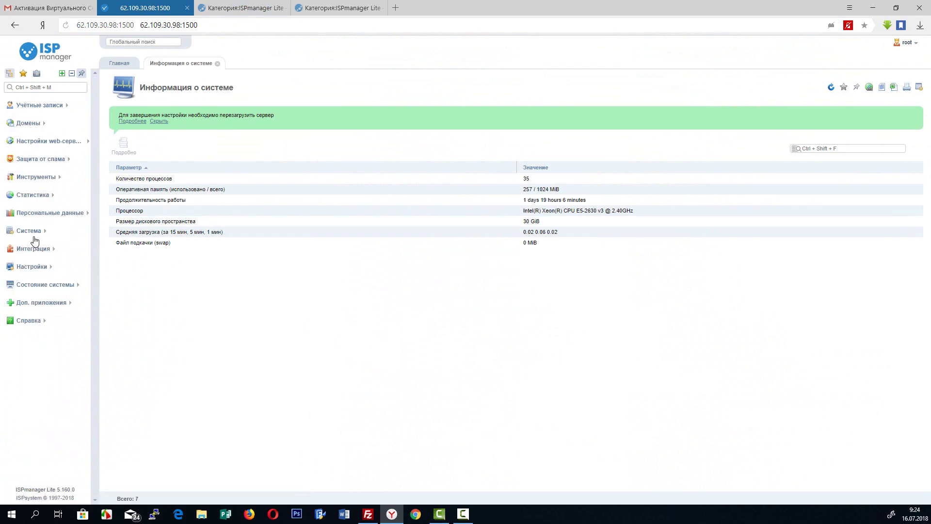
left_click(35, 124)
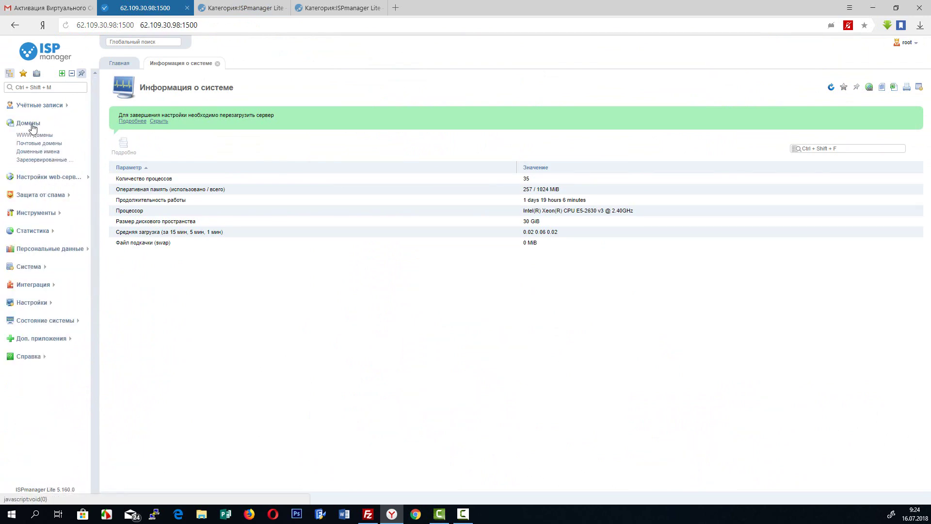
left_click(32, 136)
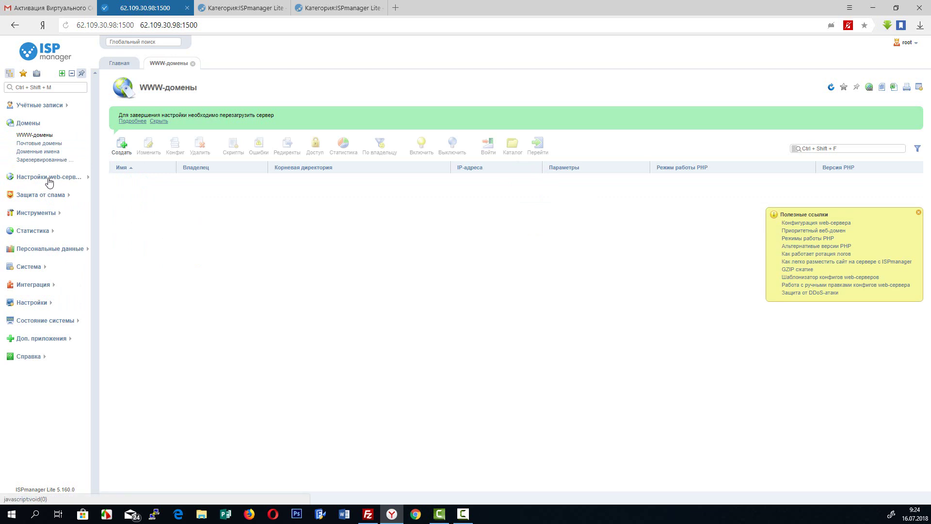
Examine the SSL certificates page in the web server settings and go back to the WWW domains page.
left_click(48, 181)
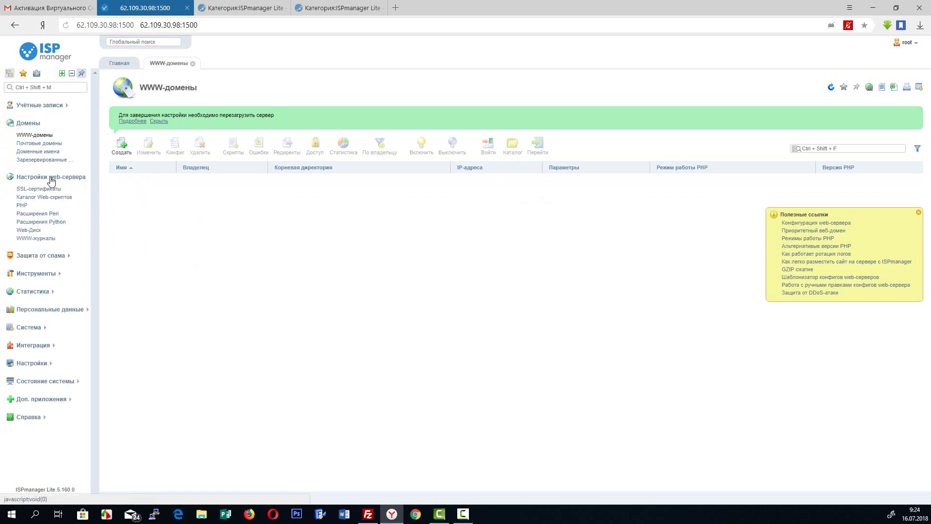
left_click(42, 190)
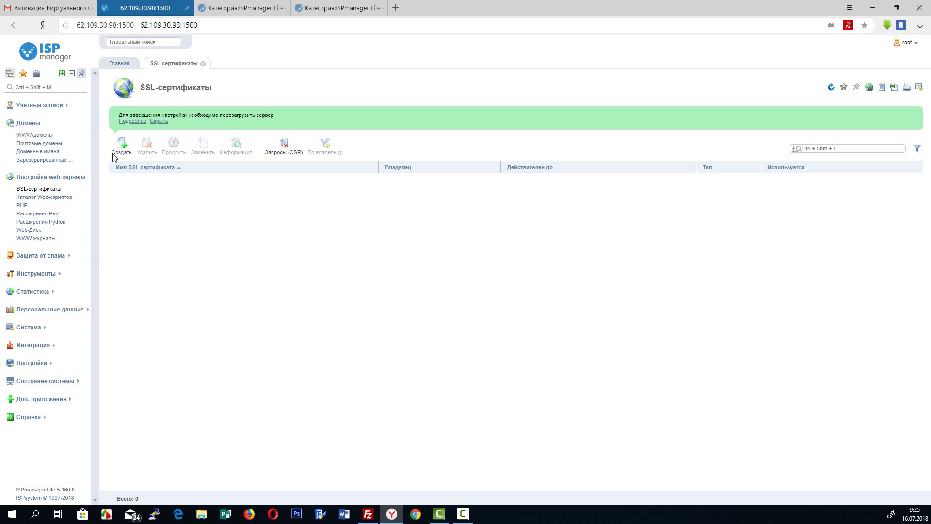
left_click(34, 136)
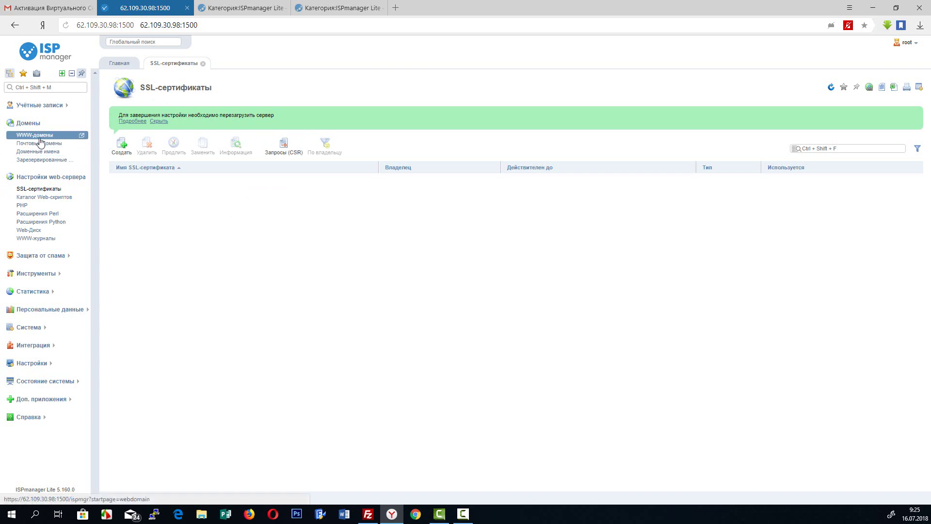